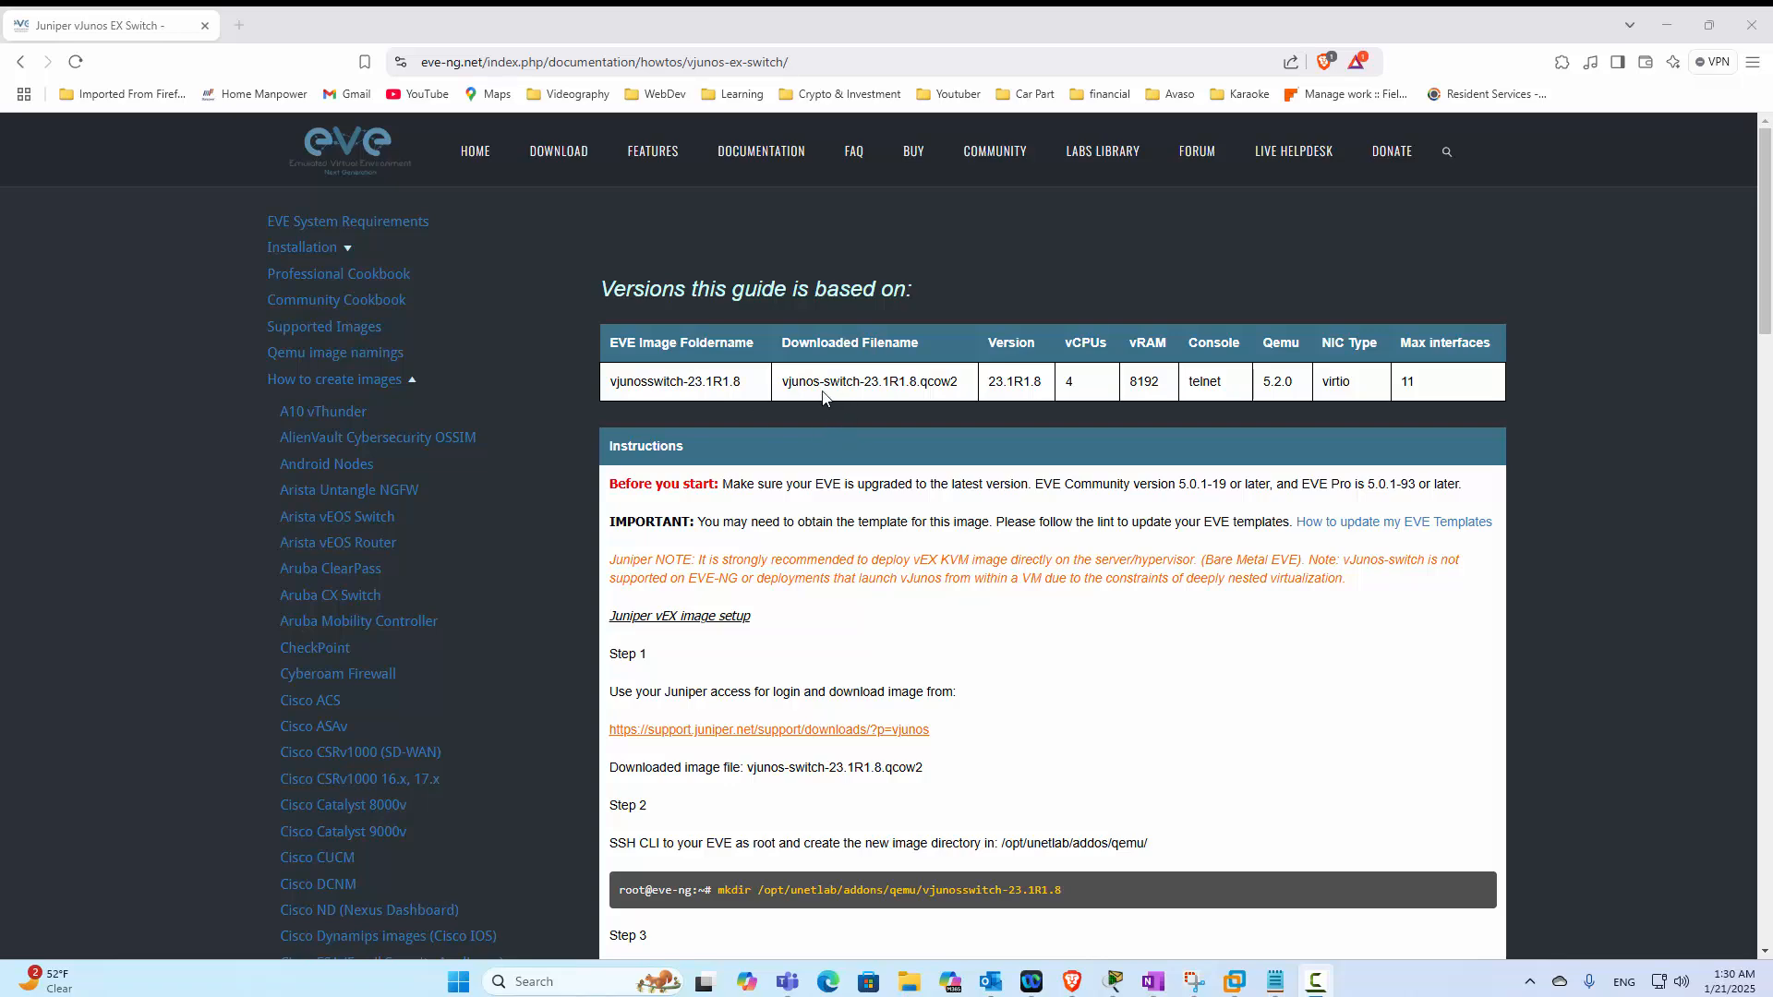
Examine the Juniper vJunos EX Switch guide's version table, image setup steps and graceful shutdown note.
scroll(558, 475, down, 15)
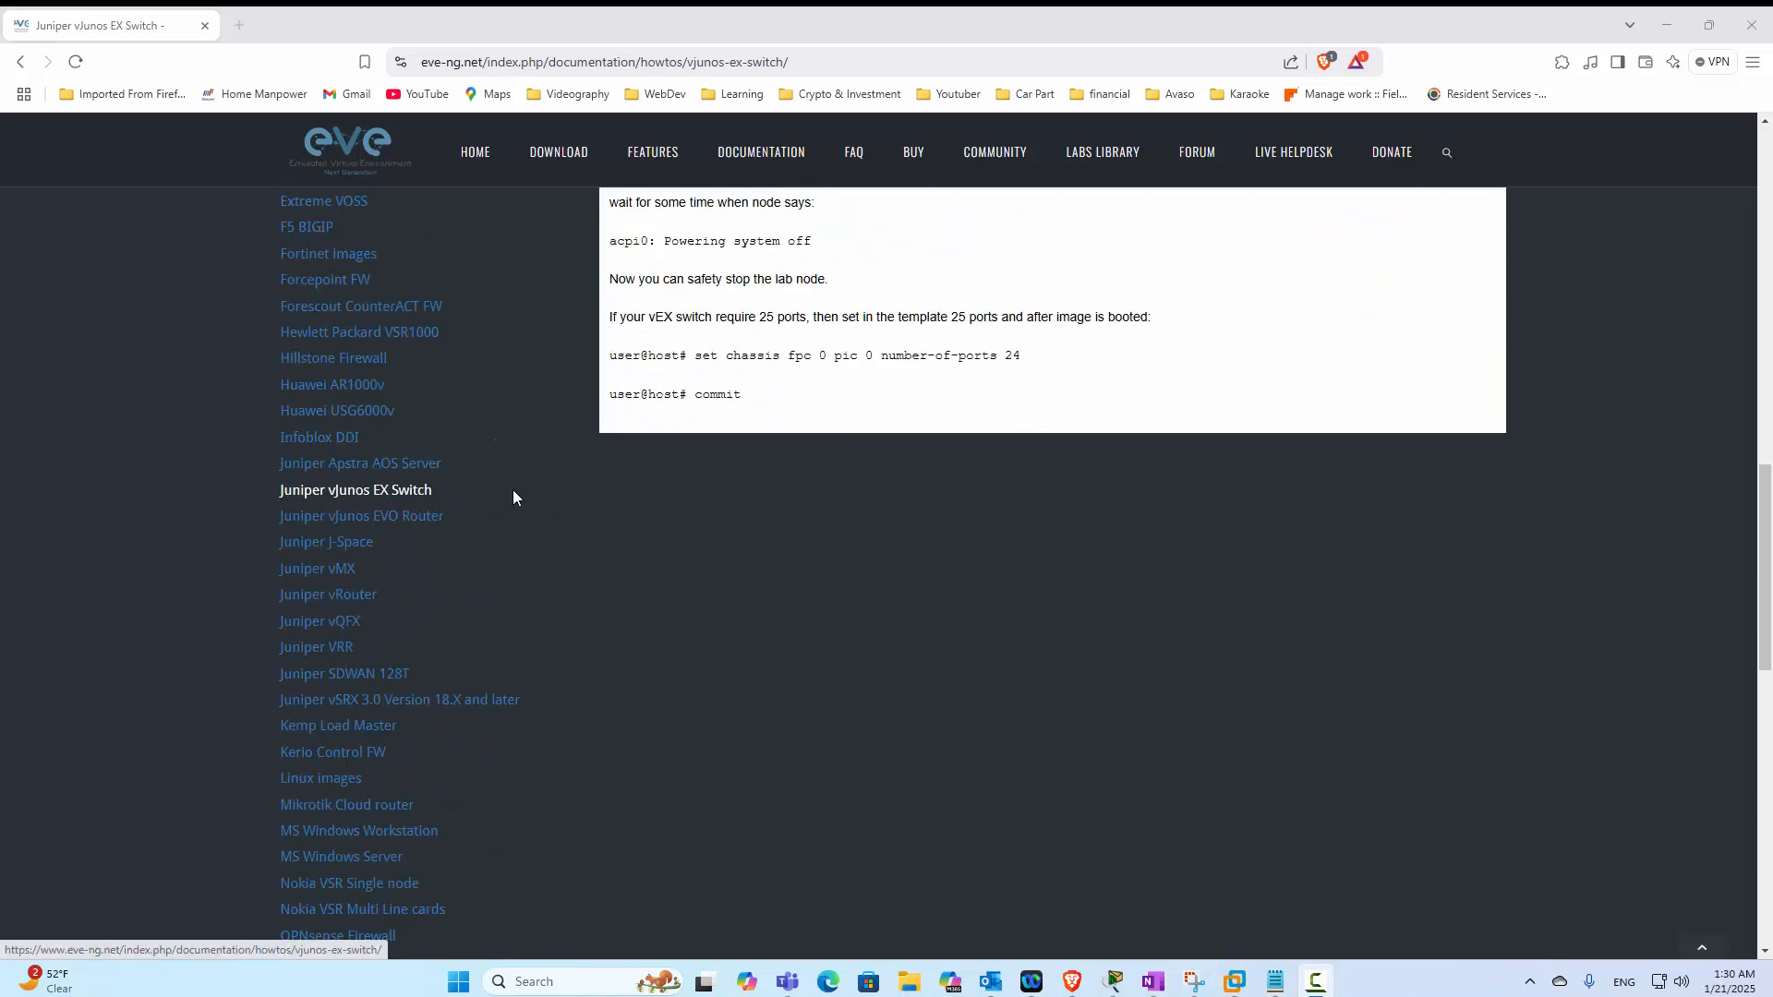
scroll(656, 580, up, 12)
scroll(658, 580, up, 4)
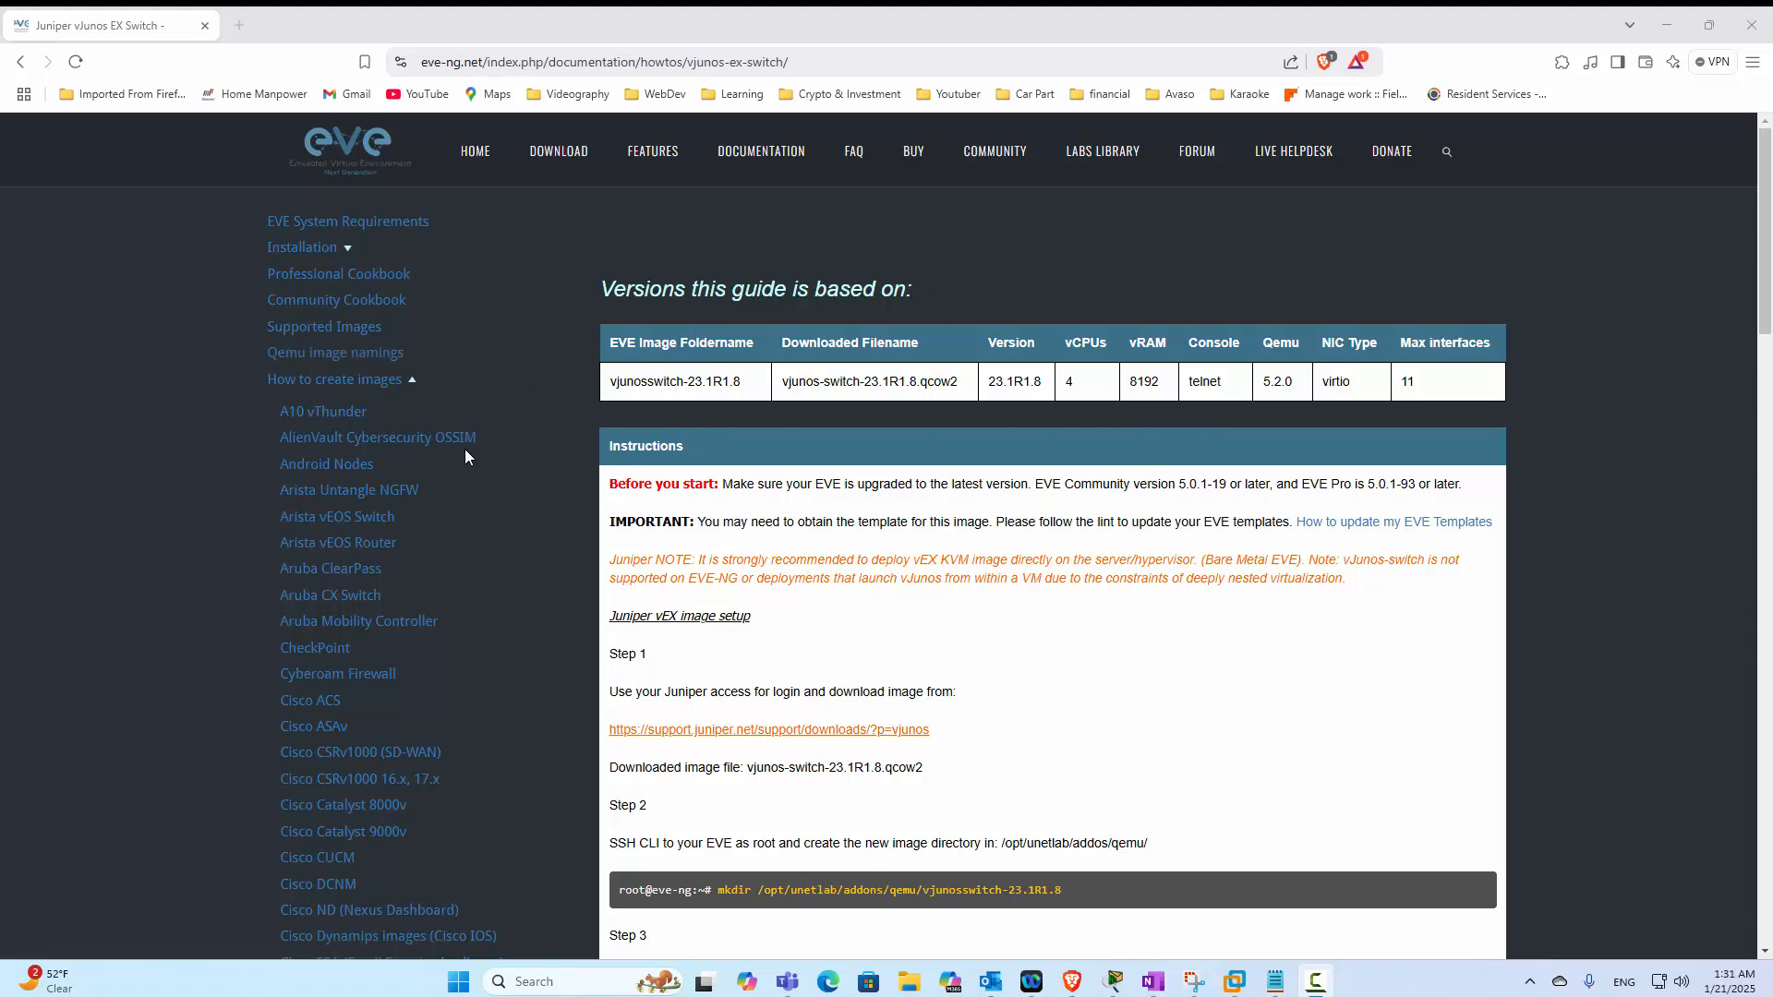
scroll(422, 449, down, 8)
scroll(423, 459, down, 8)
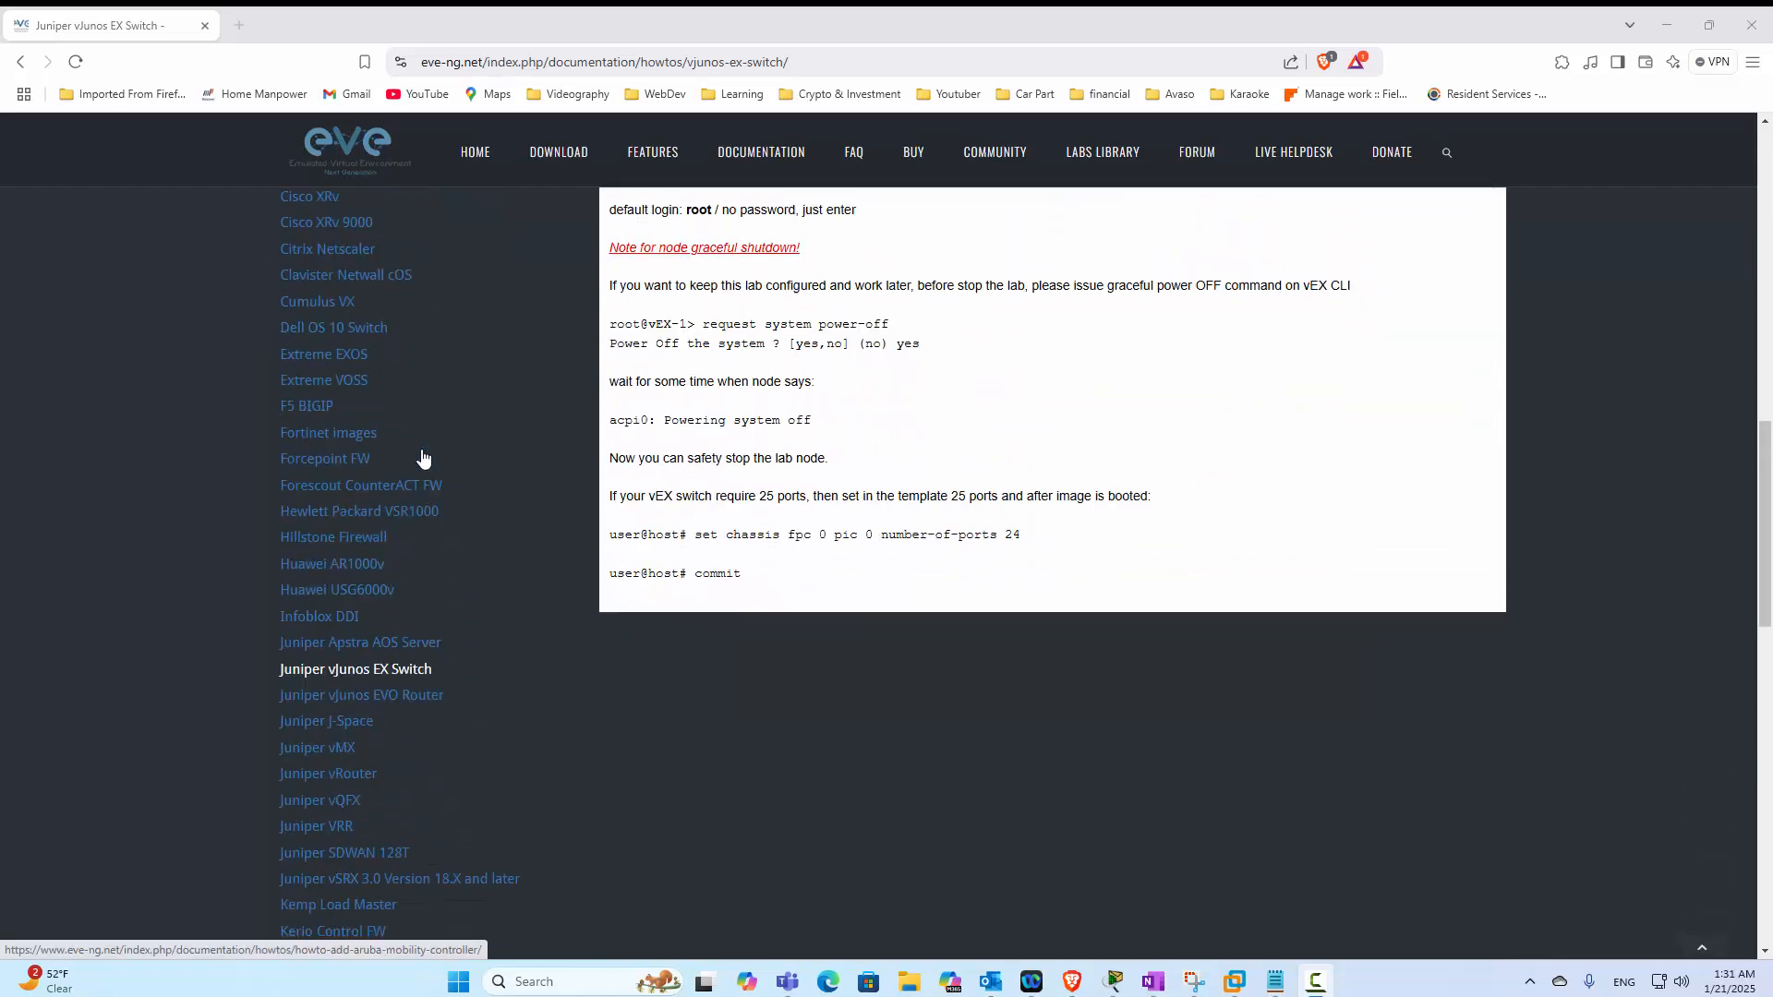
scroll(713, 484, up, 16)
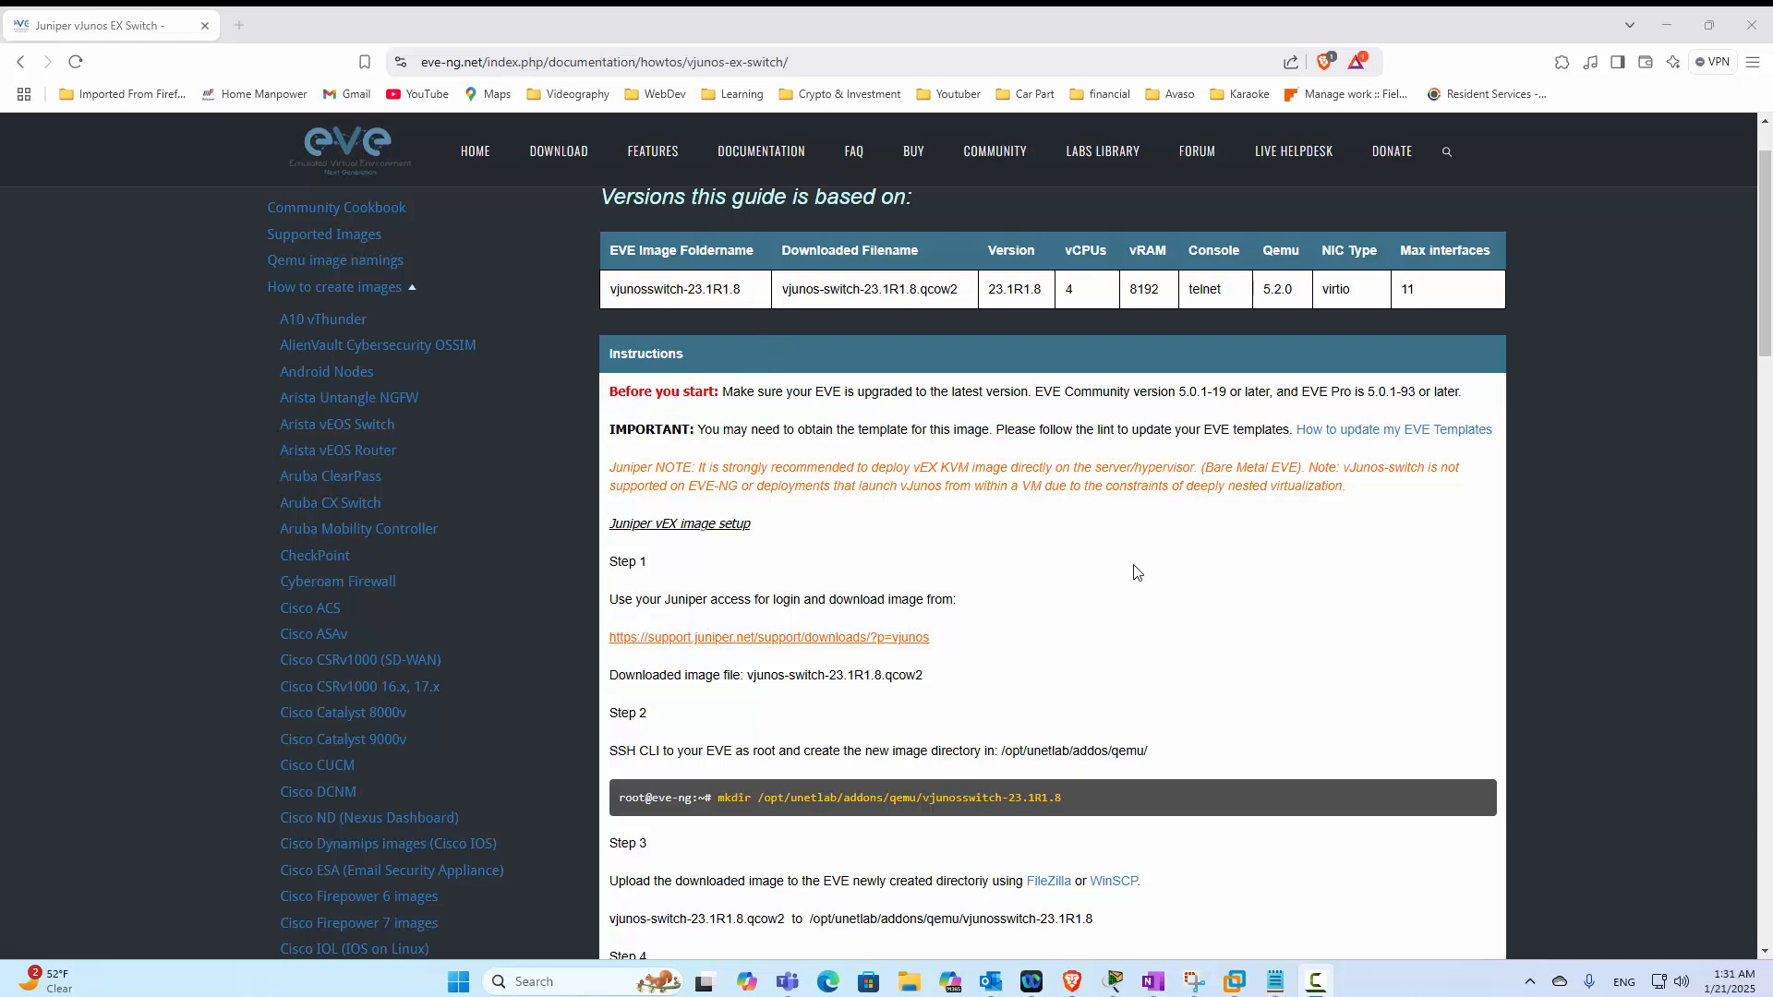
scroll(892, 426, down, 3)
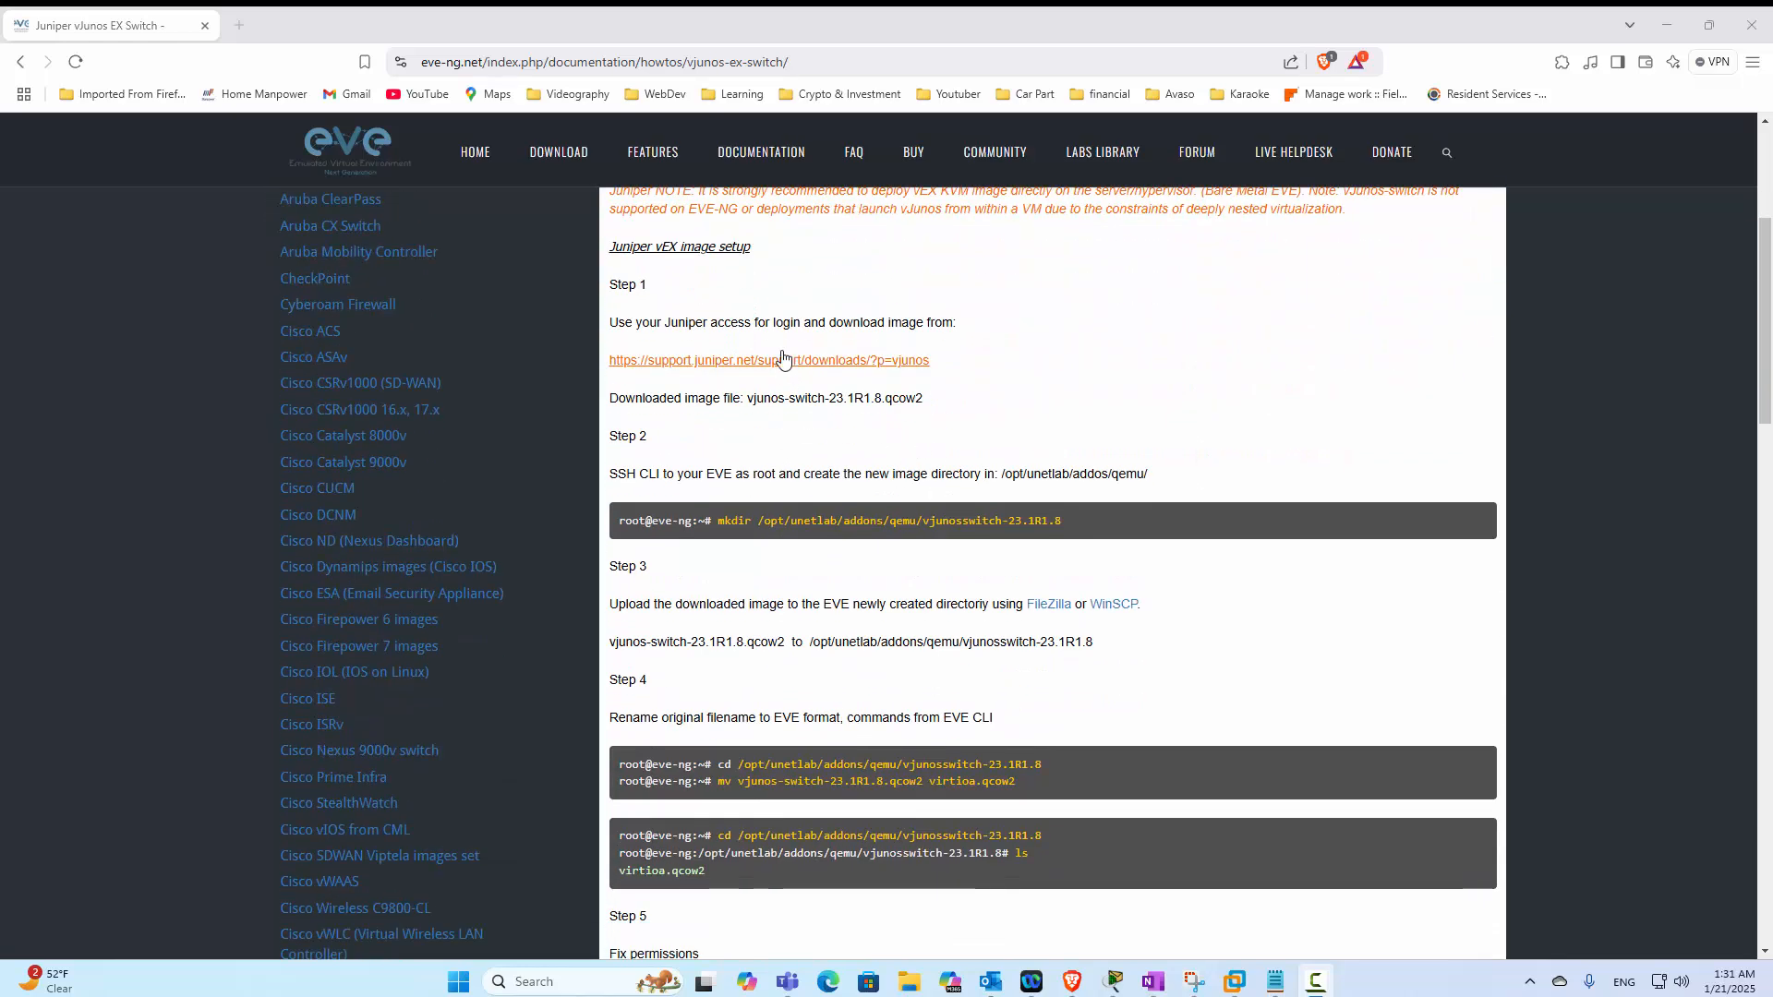
scroll(843, 416, down, 2)
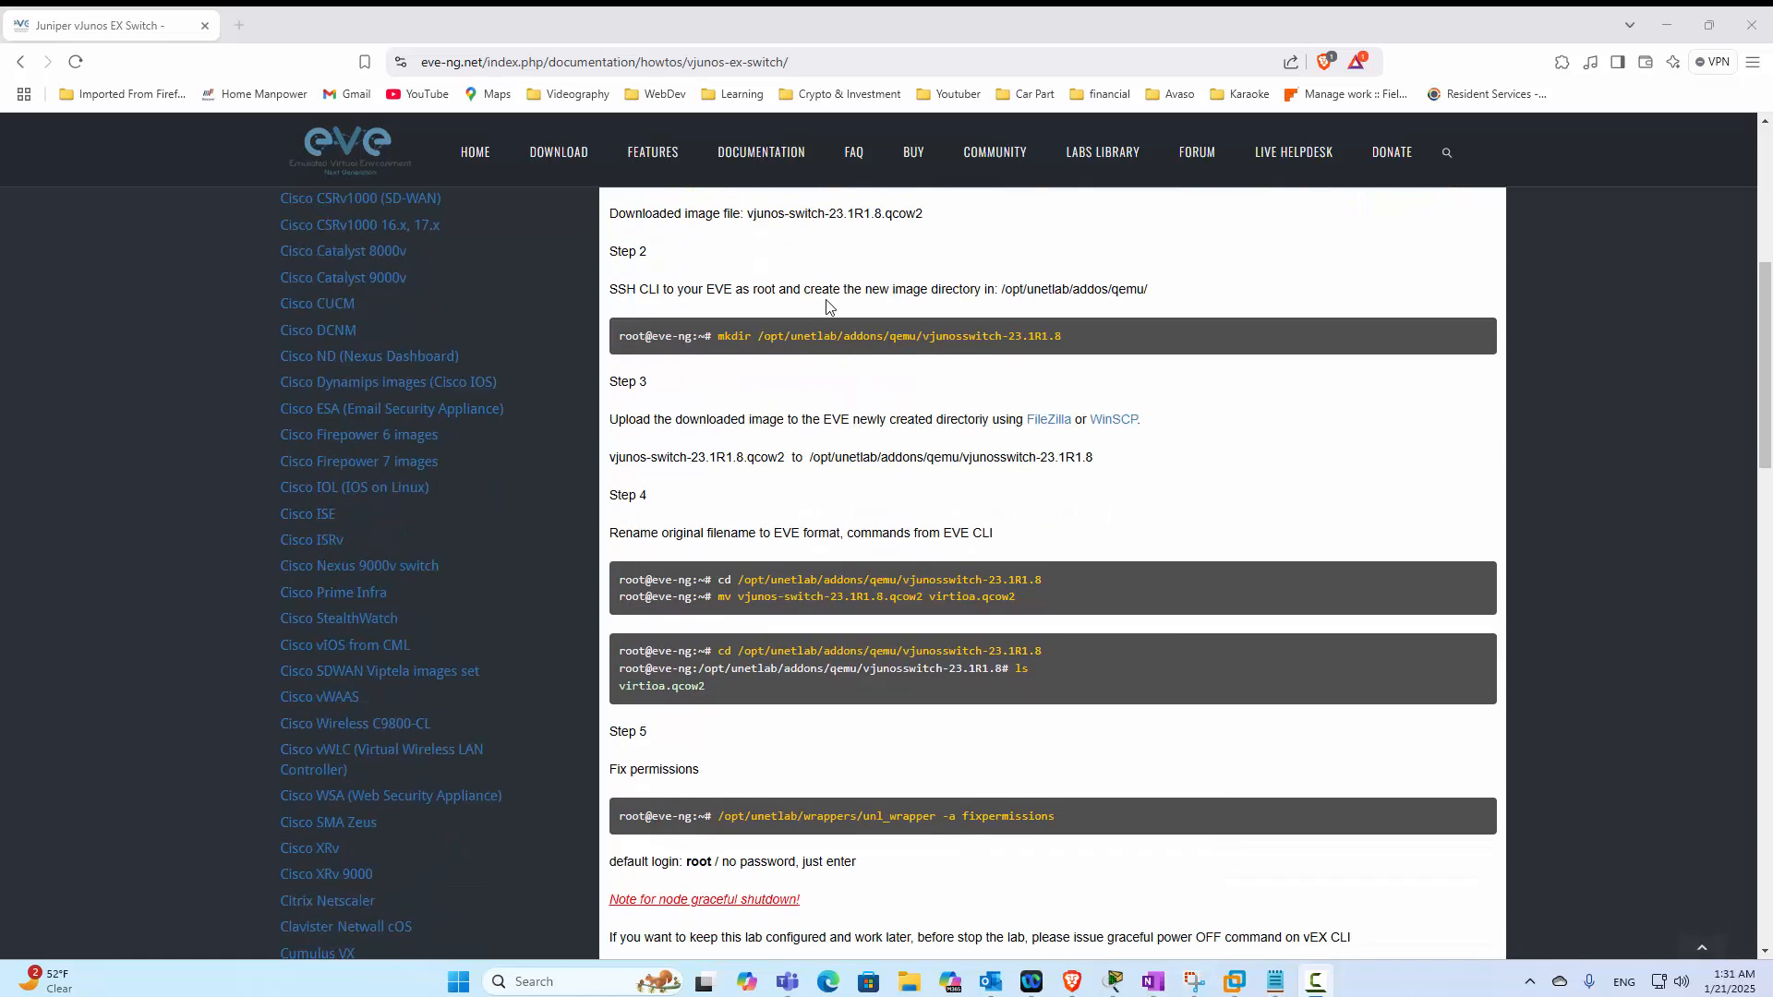
scroll(806, 540, up, 3)
scroll(800, 335, down, 3)
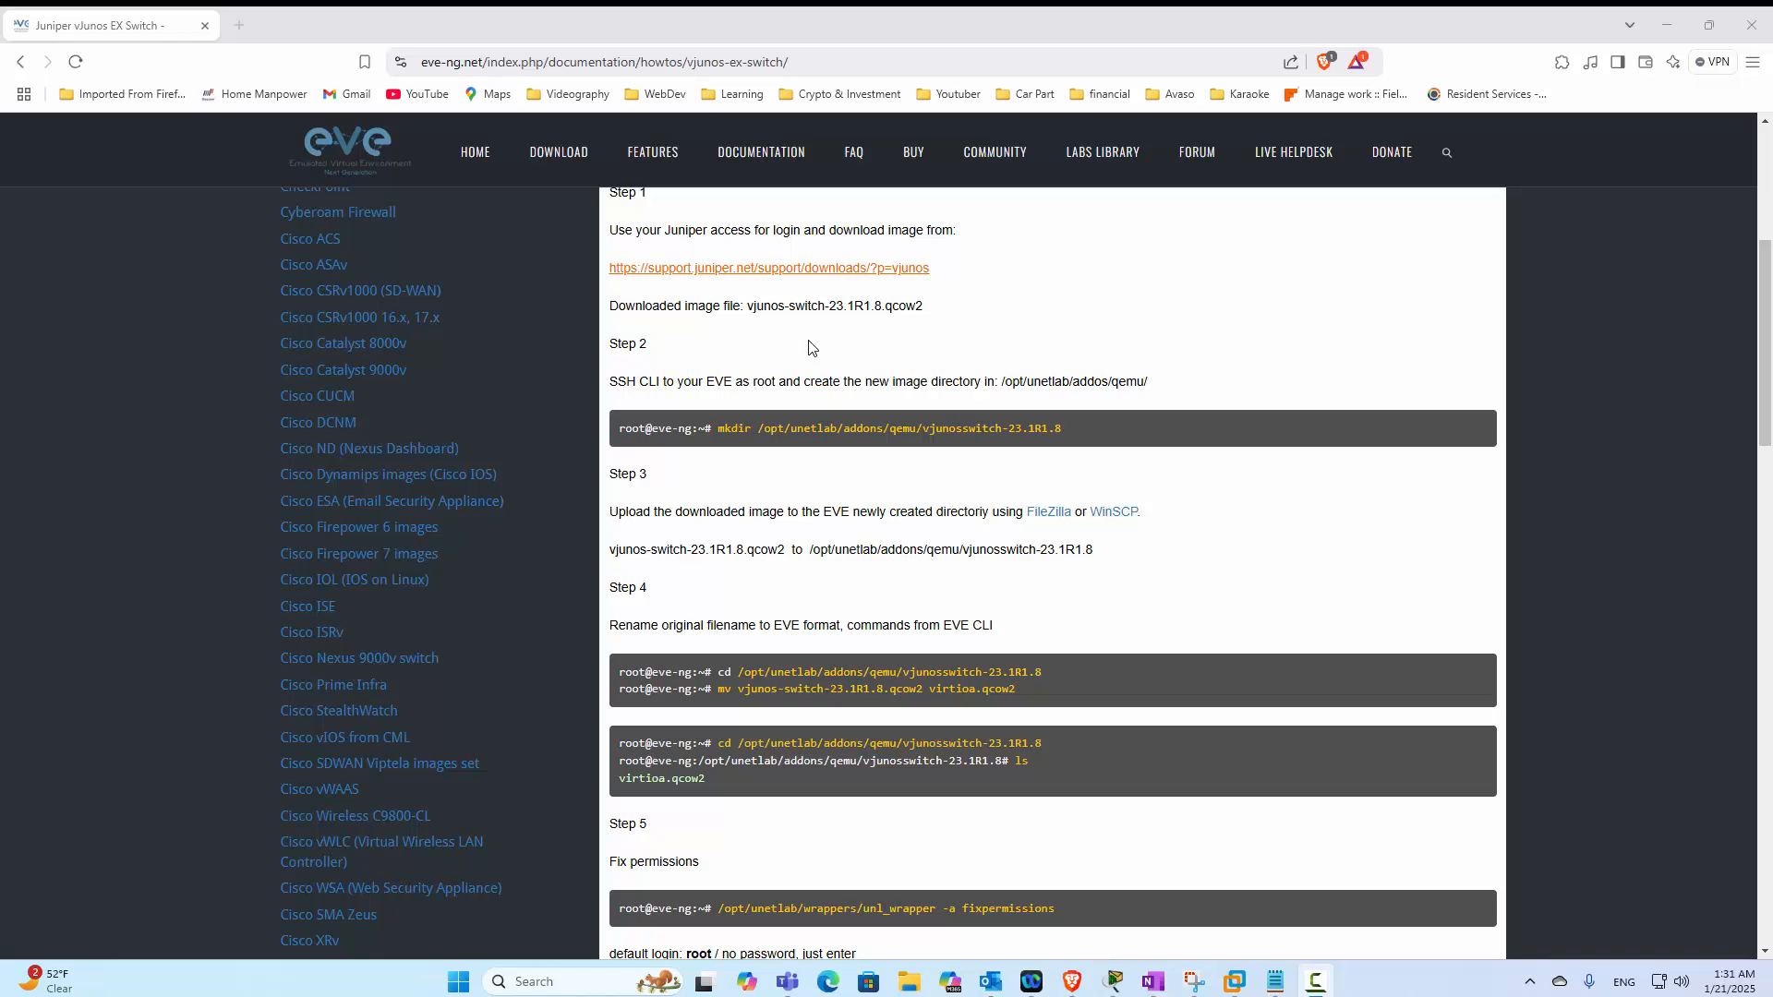
scroll(868, 319, down, 2)
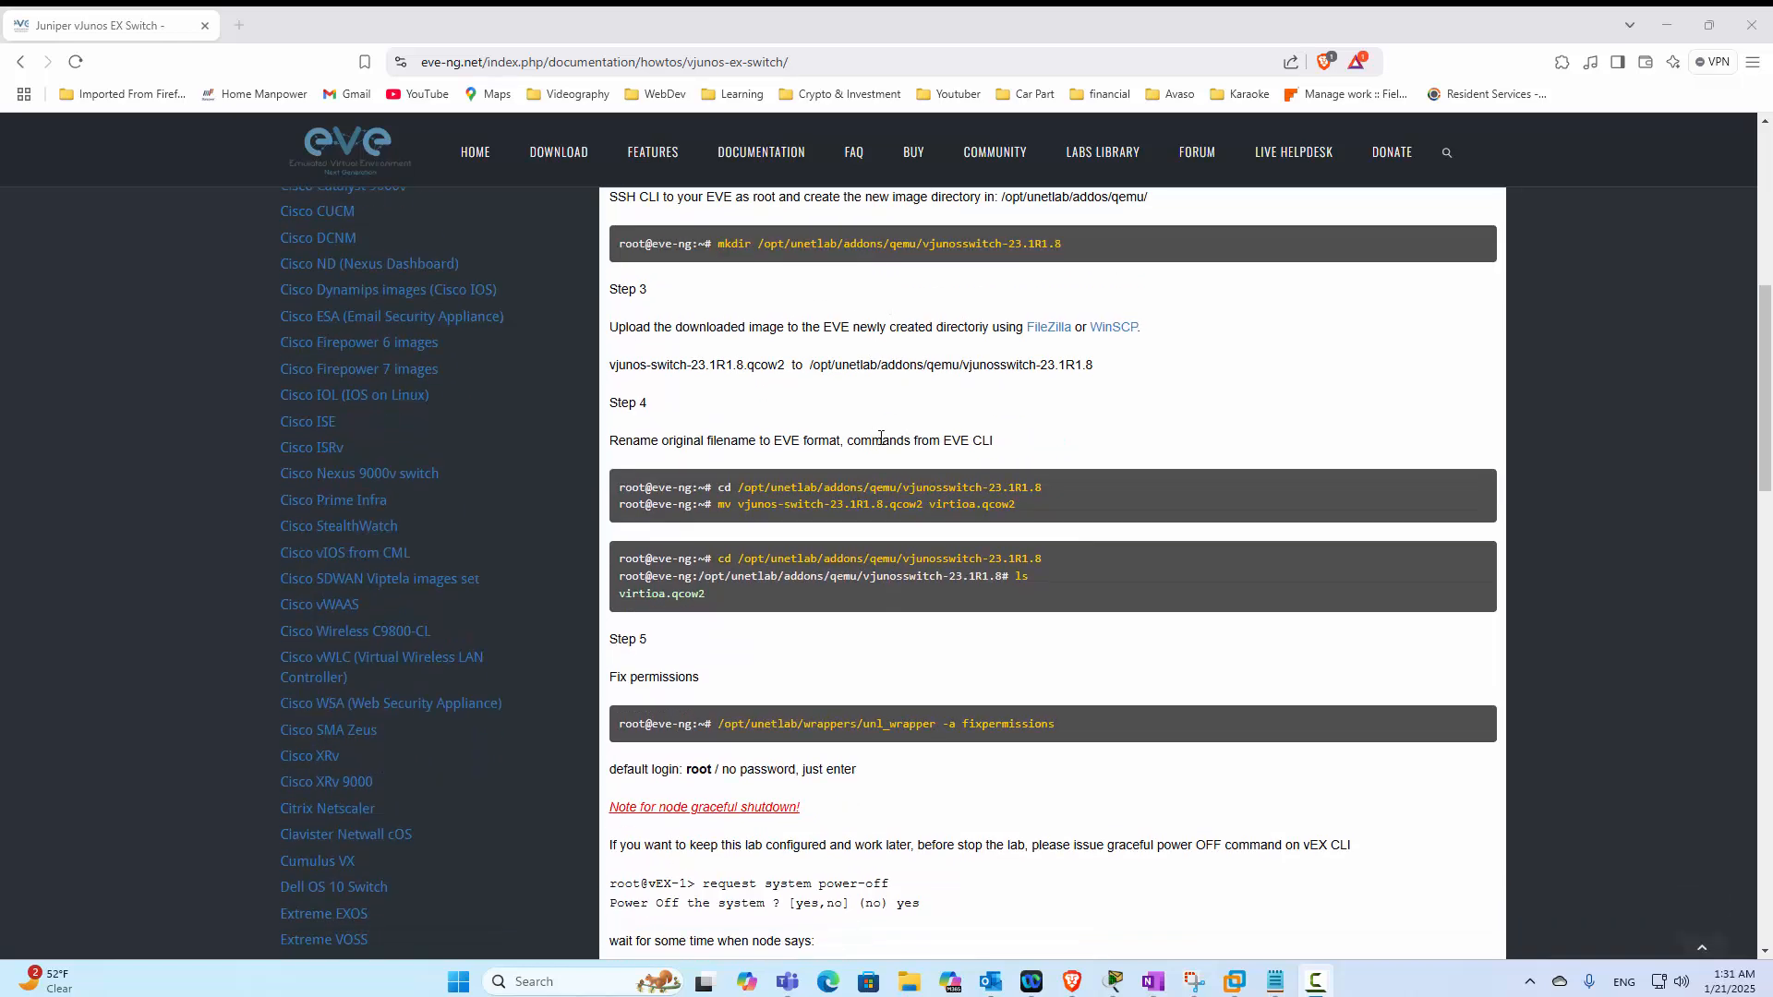
scroll(852, 356, down, 2)
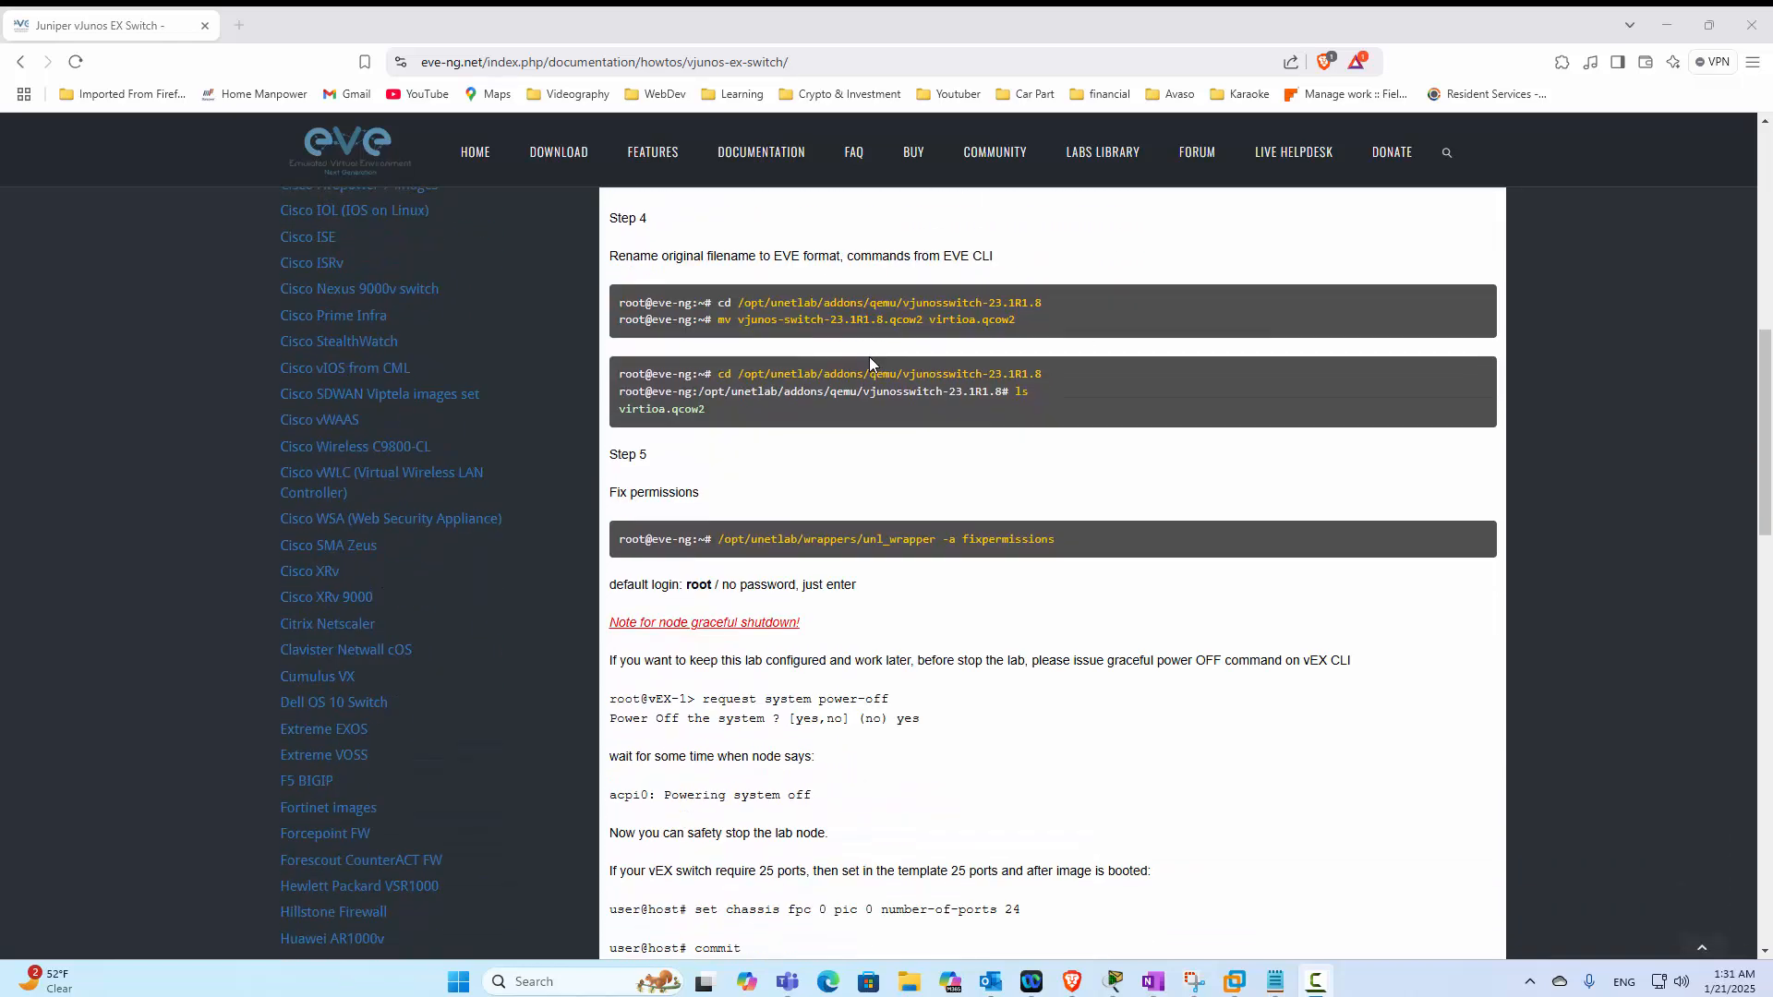
scroll(876, 358, down, 1)
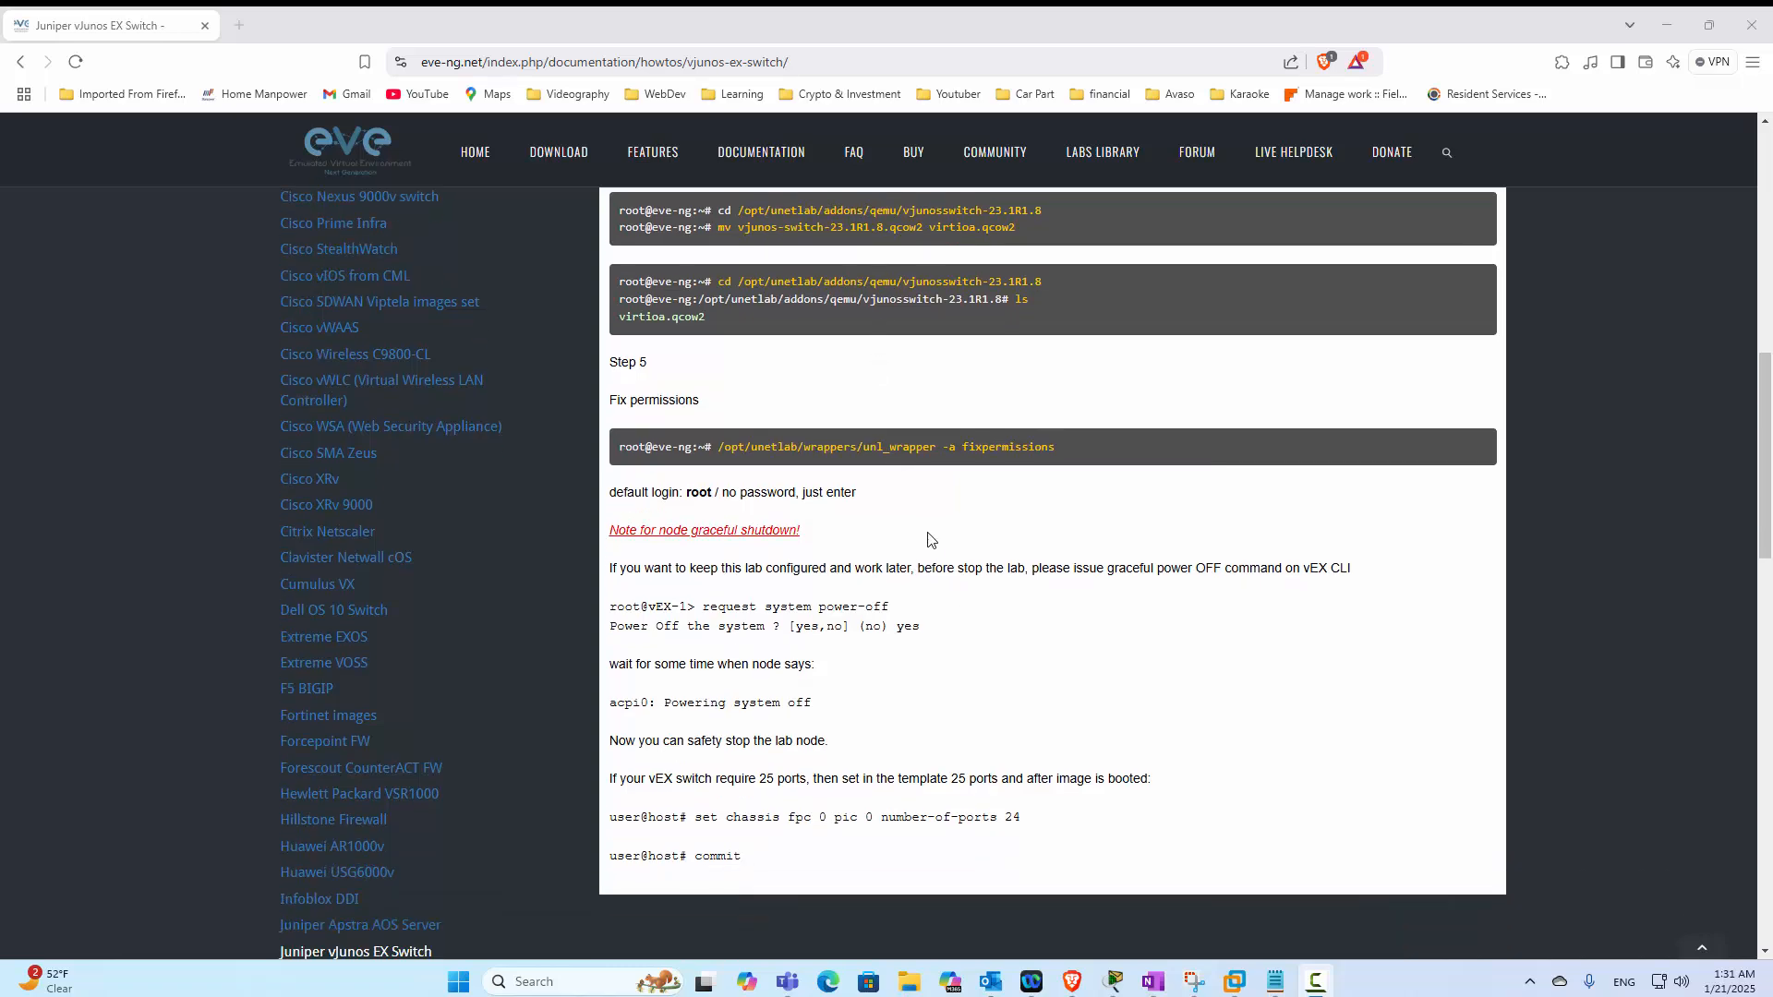
scroll(910, 566, up, 12)
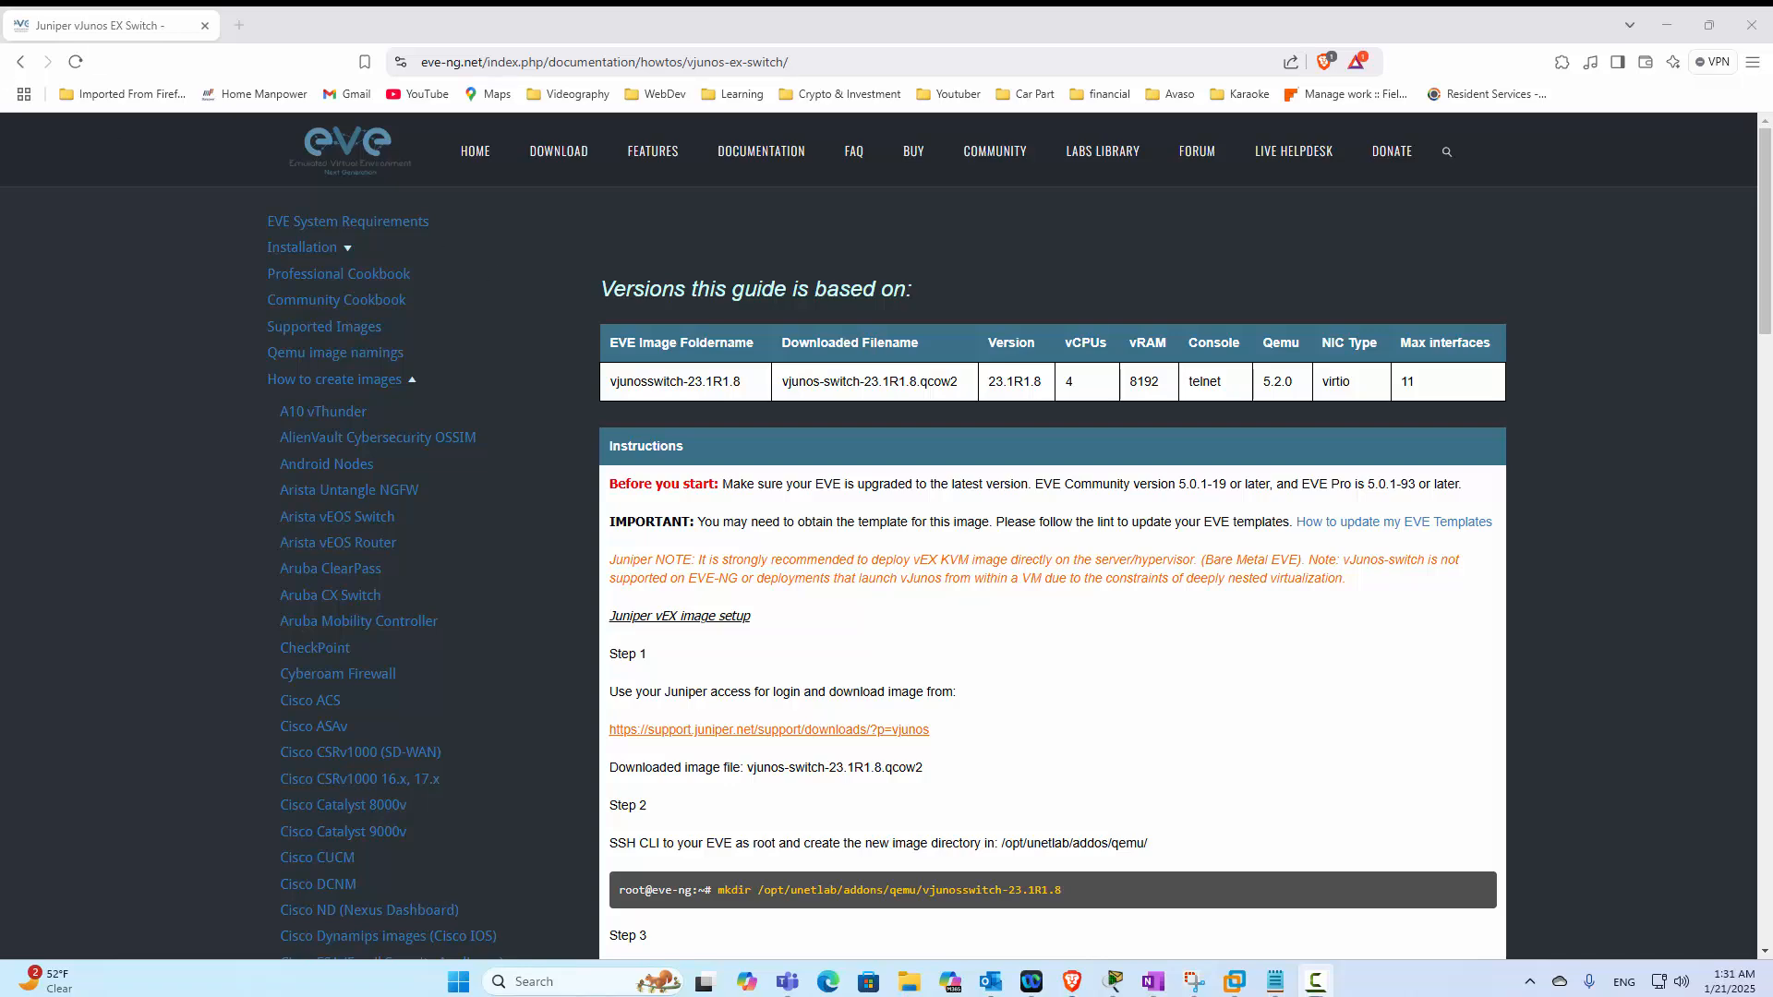
Switch to the EVE topology window and page through all the possible completions of "run show" in the vEX console.
drag(0, 93, 1154, 136)
click(1271, 136)
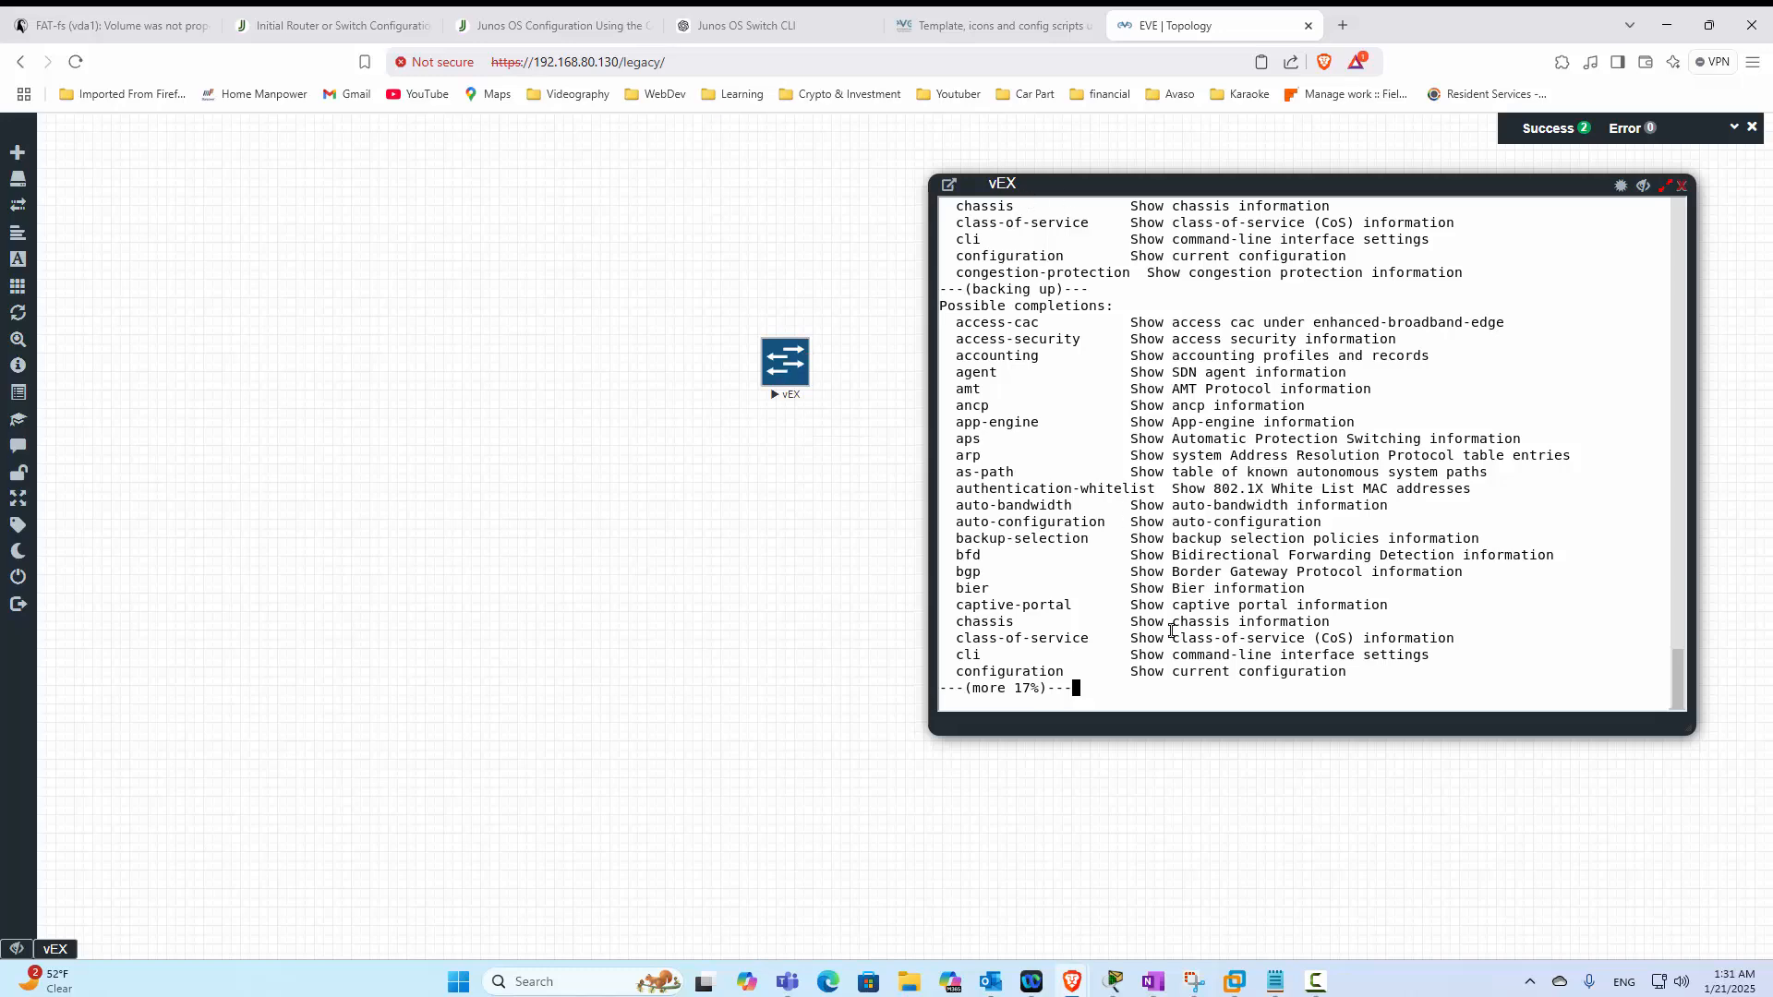
key(Return)
key(Return)
key(Return)
key(Return)
key(Return)
key(Return)
key(Return)
key(Return)
key(Return)
key(Return)
key(Return)
key(Return)
key(Return)
key(Return)
key(Return)
key(Return)
key(Return)
key(Return)
key(Return)
key(Return)
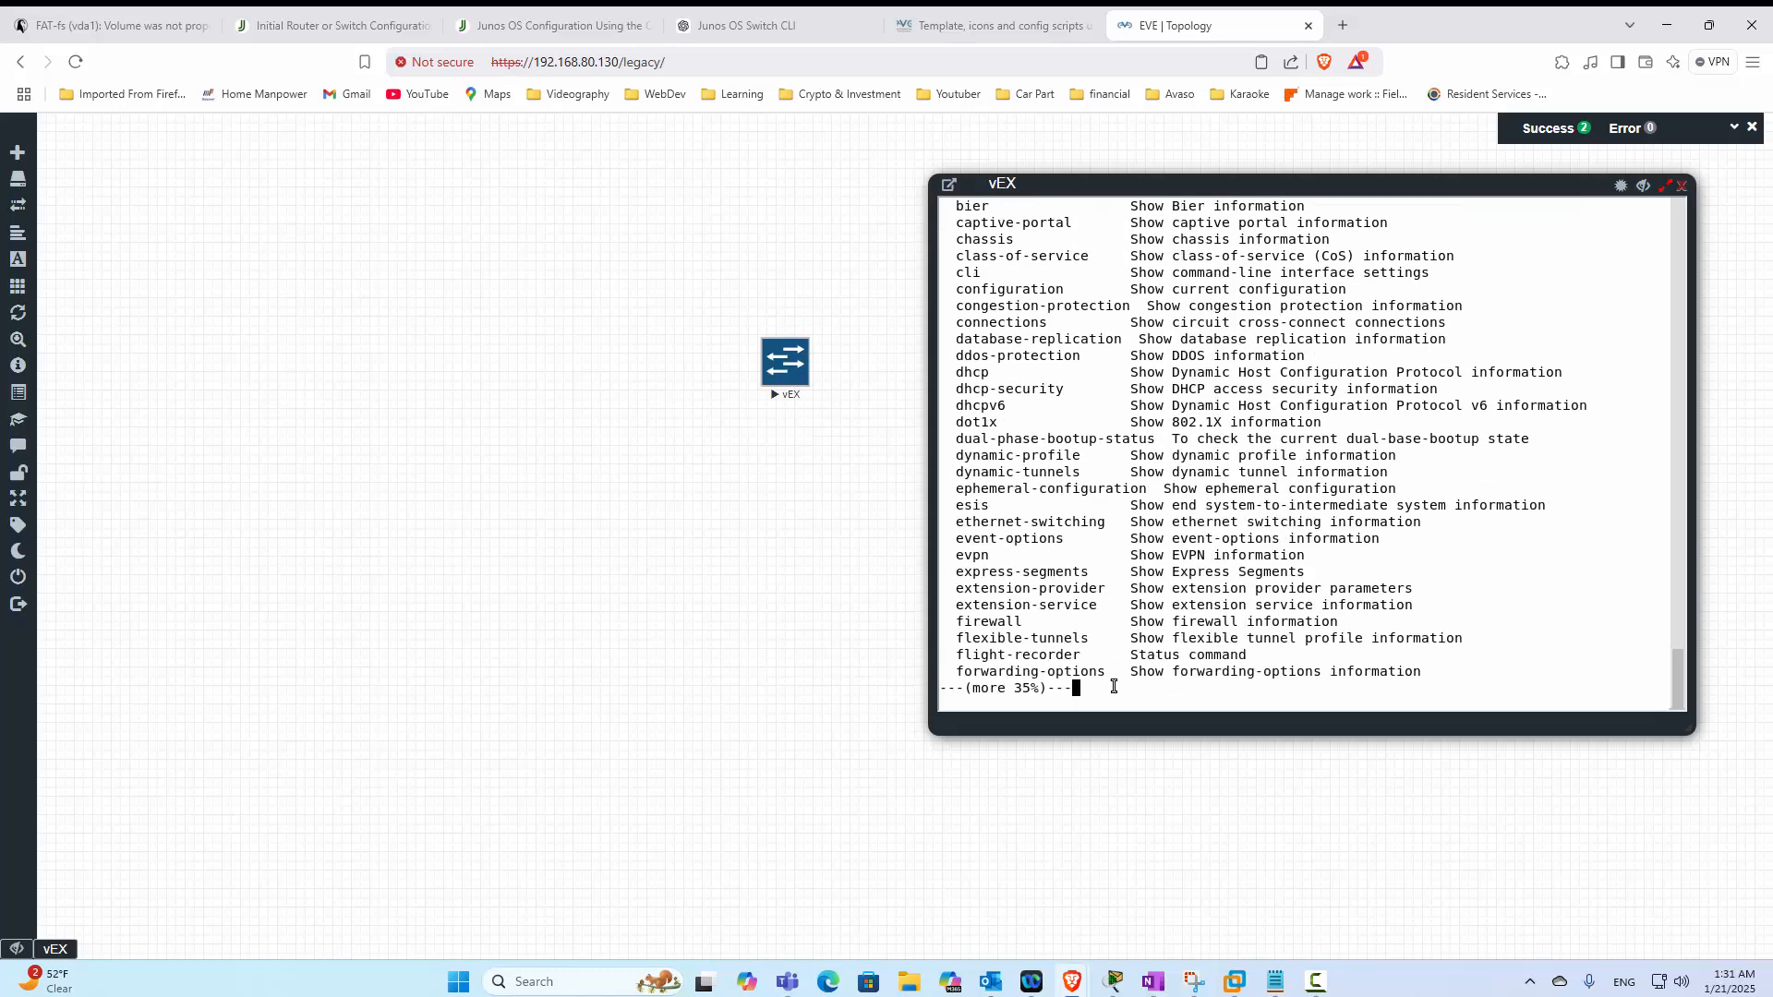
key(Return)
key(Return)
key(Return)
key(Return)
key(Return)
key(Return)
key(Return)
key(Return)
key(Return)
key(Return)
key(Return)
key(Return)
key(Return)
key(Return)
key(Return)
key(Return)
key(Return)
key(Return)
key(Return)
key(Return)
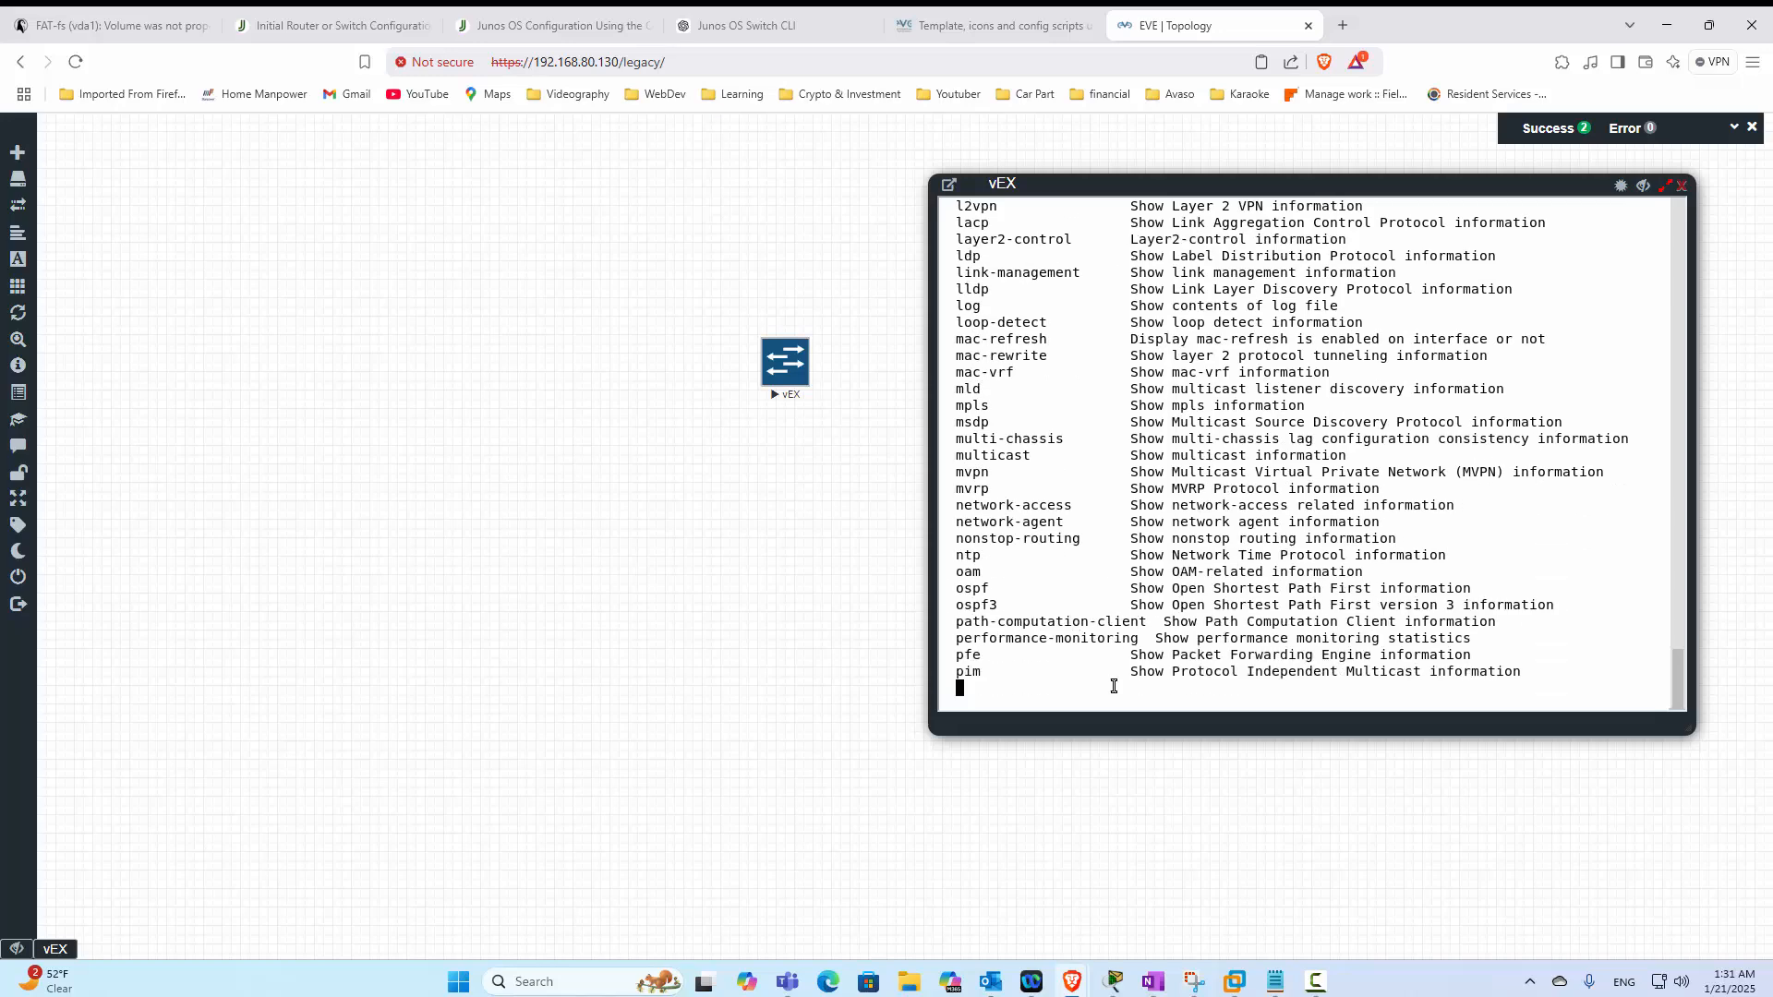
key(Return)
key(Return)
key(Return)
key(Return)
key(Return)
key(Return)
key(Return)
key(Return)
key(Return)
key(Return)
key(Return)
key(Return)
key(Return)
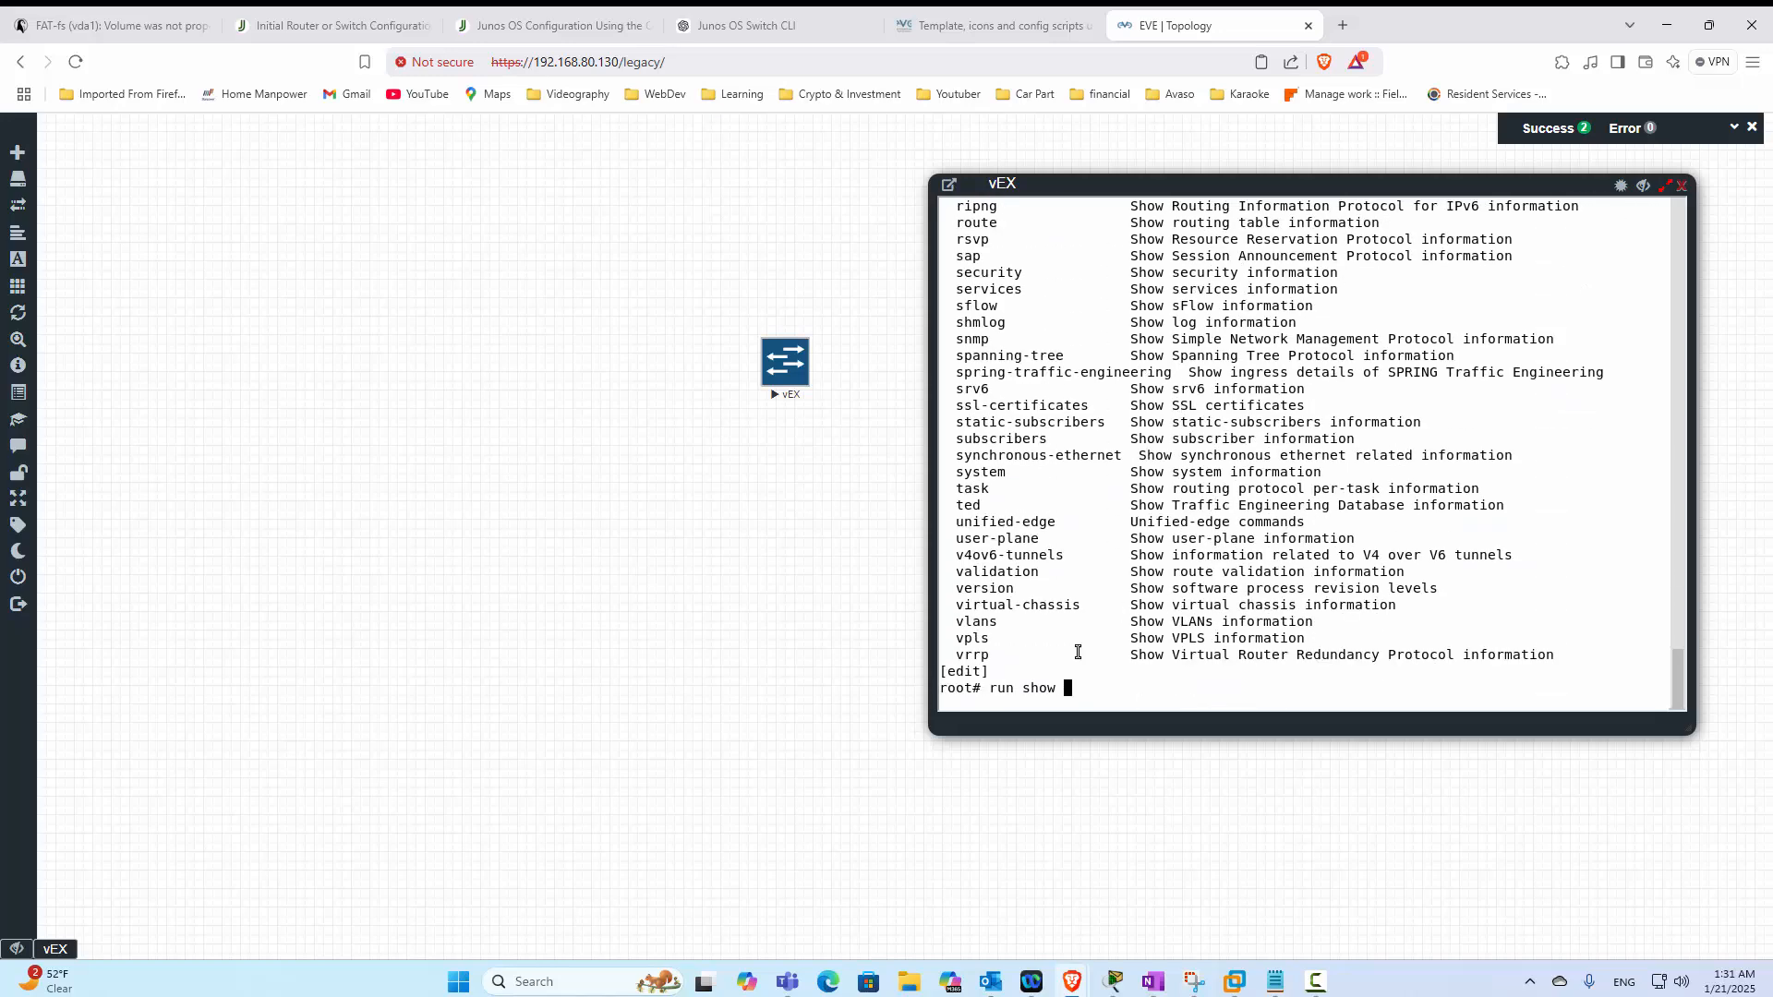
scroll(1032, 539, up, 20)
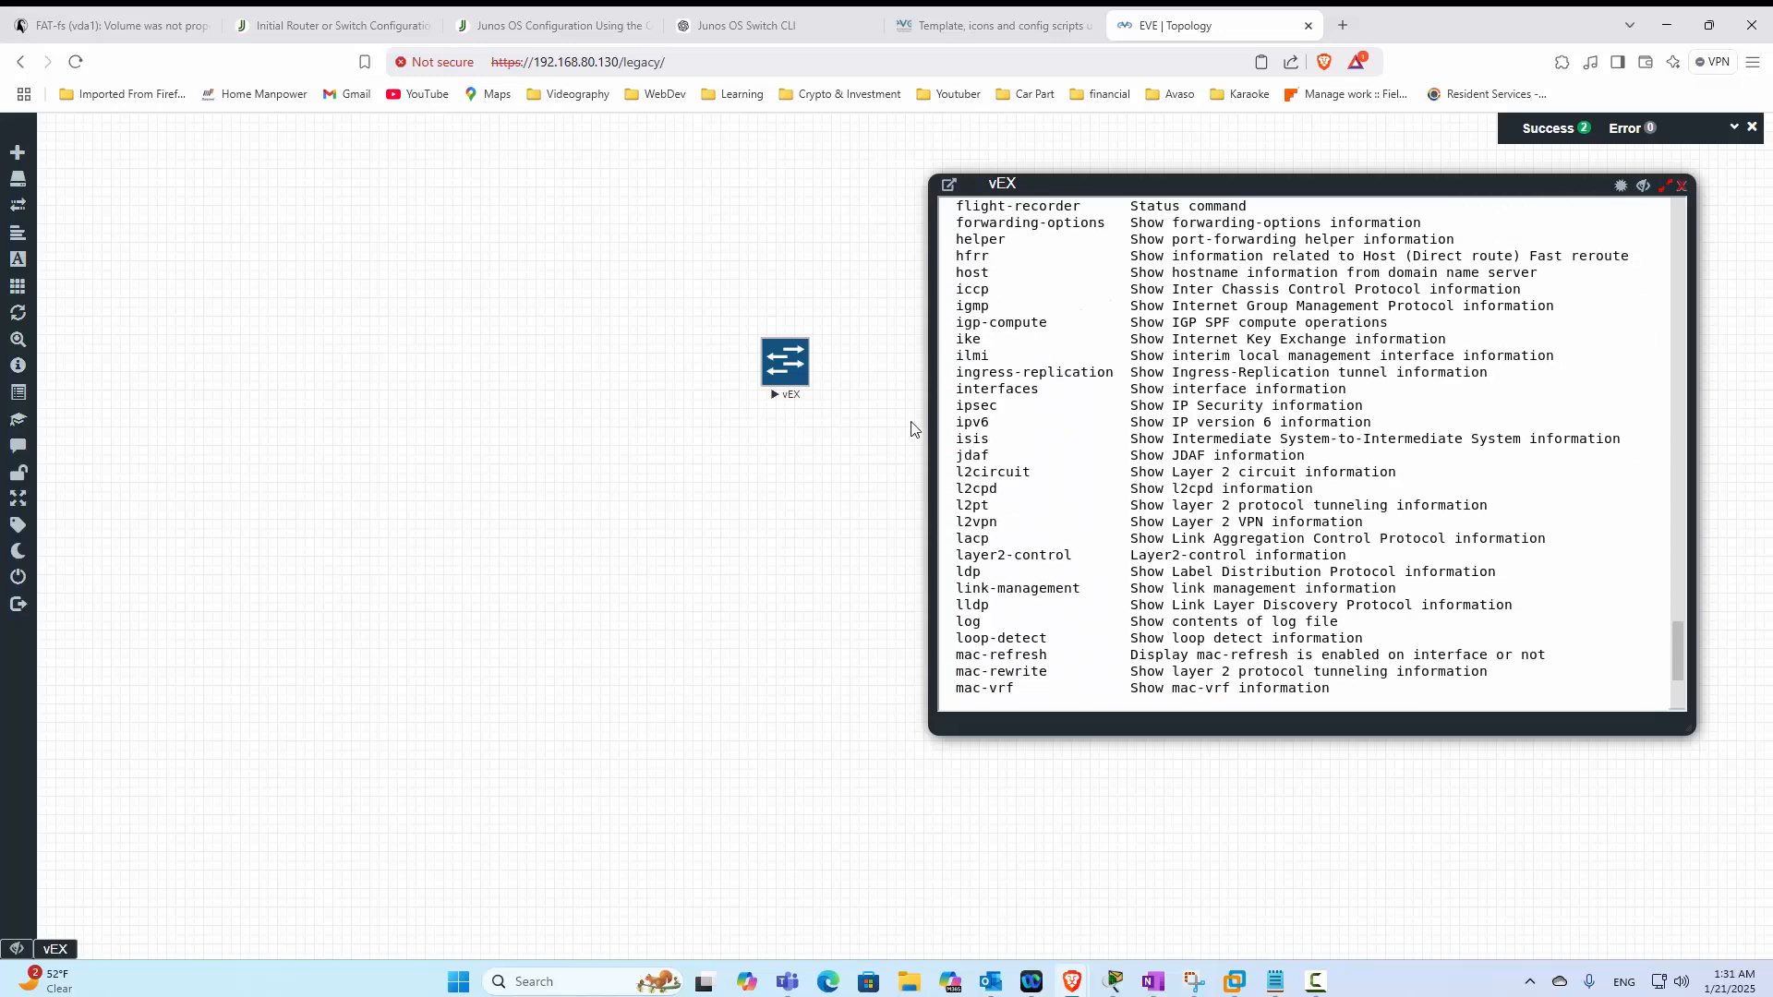
Start adding a node with the Juniper vEX Switch template and move its form clear of the vEX console.
click(18, 152)
click(112, 174)
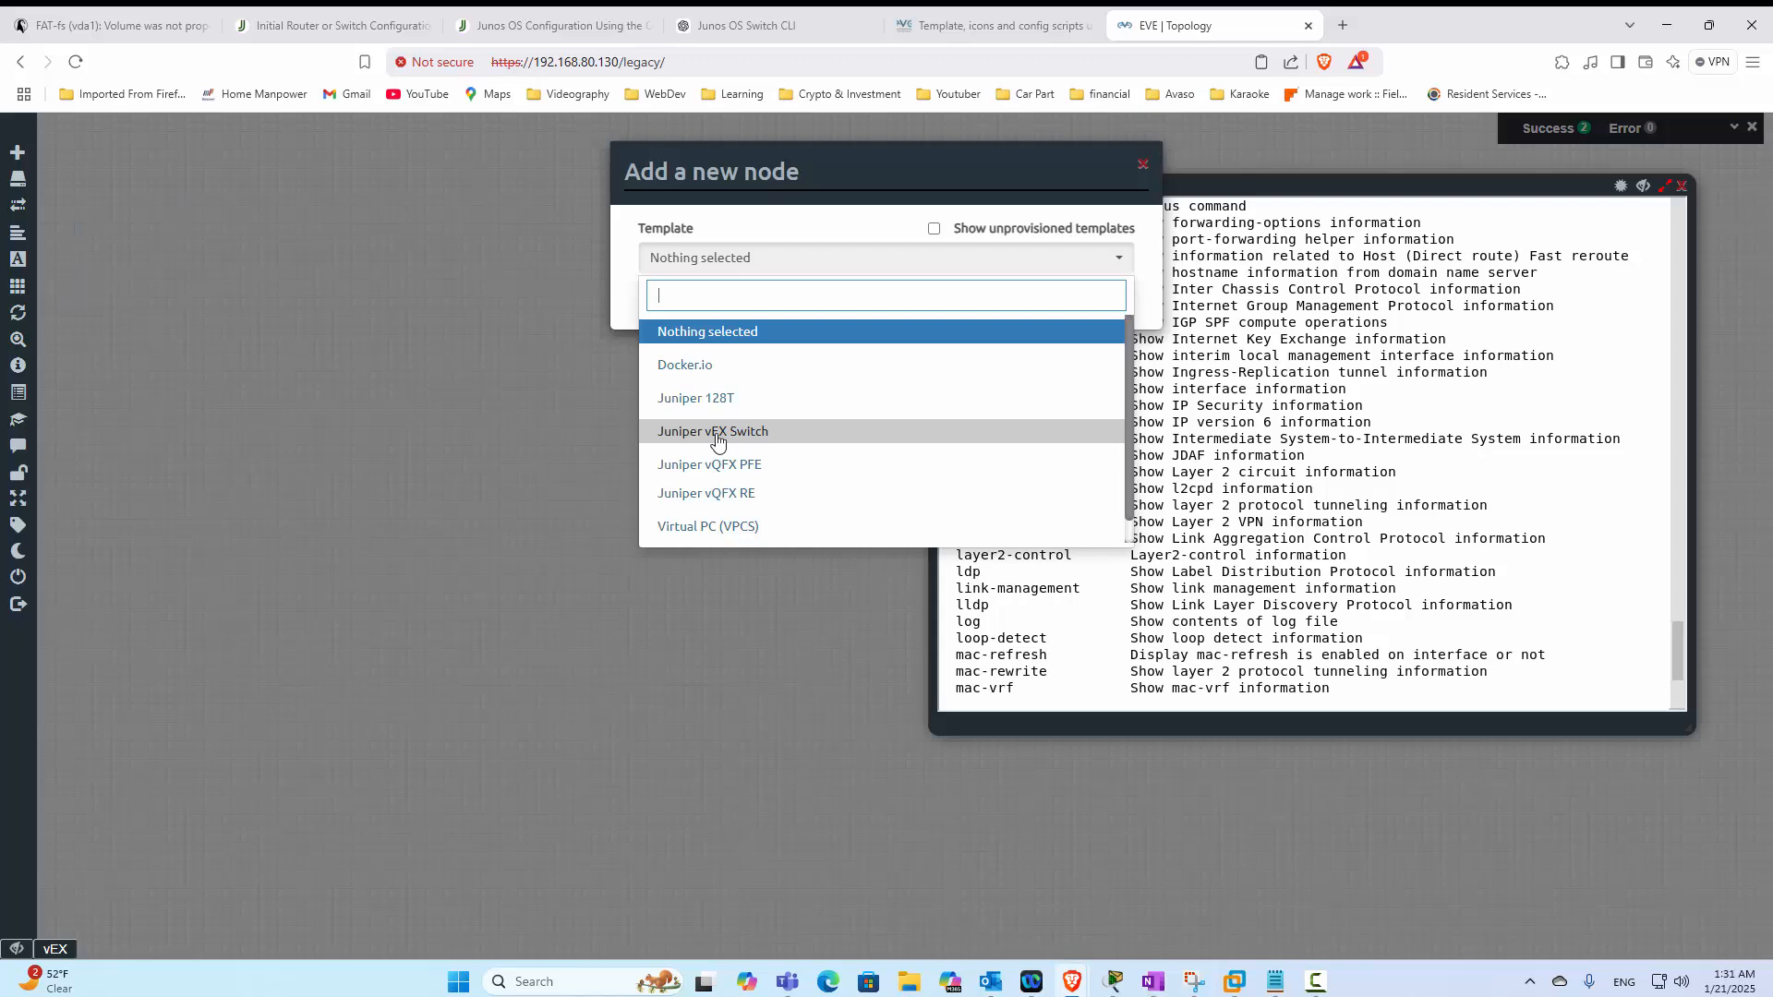
click(772, 434)
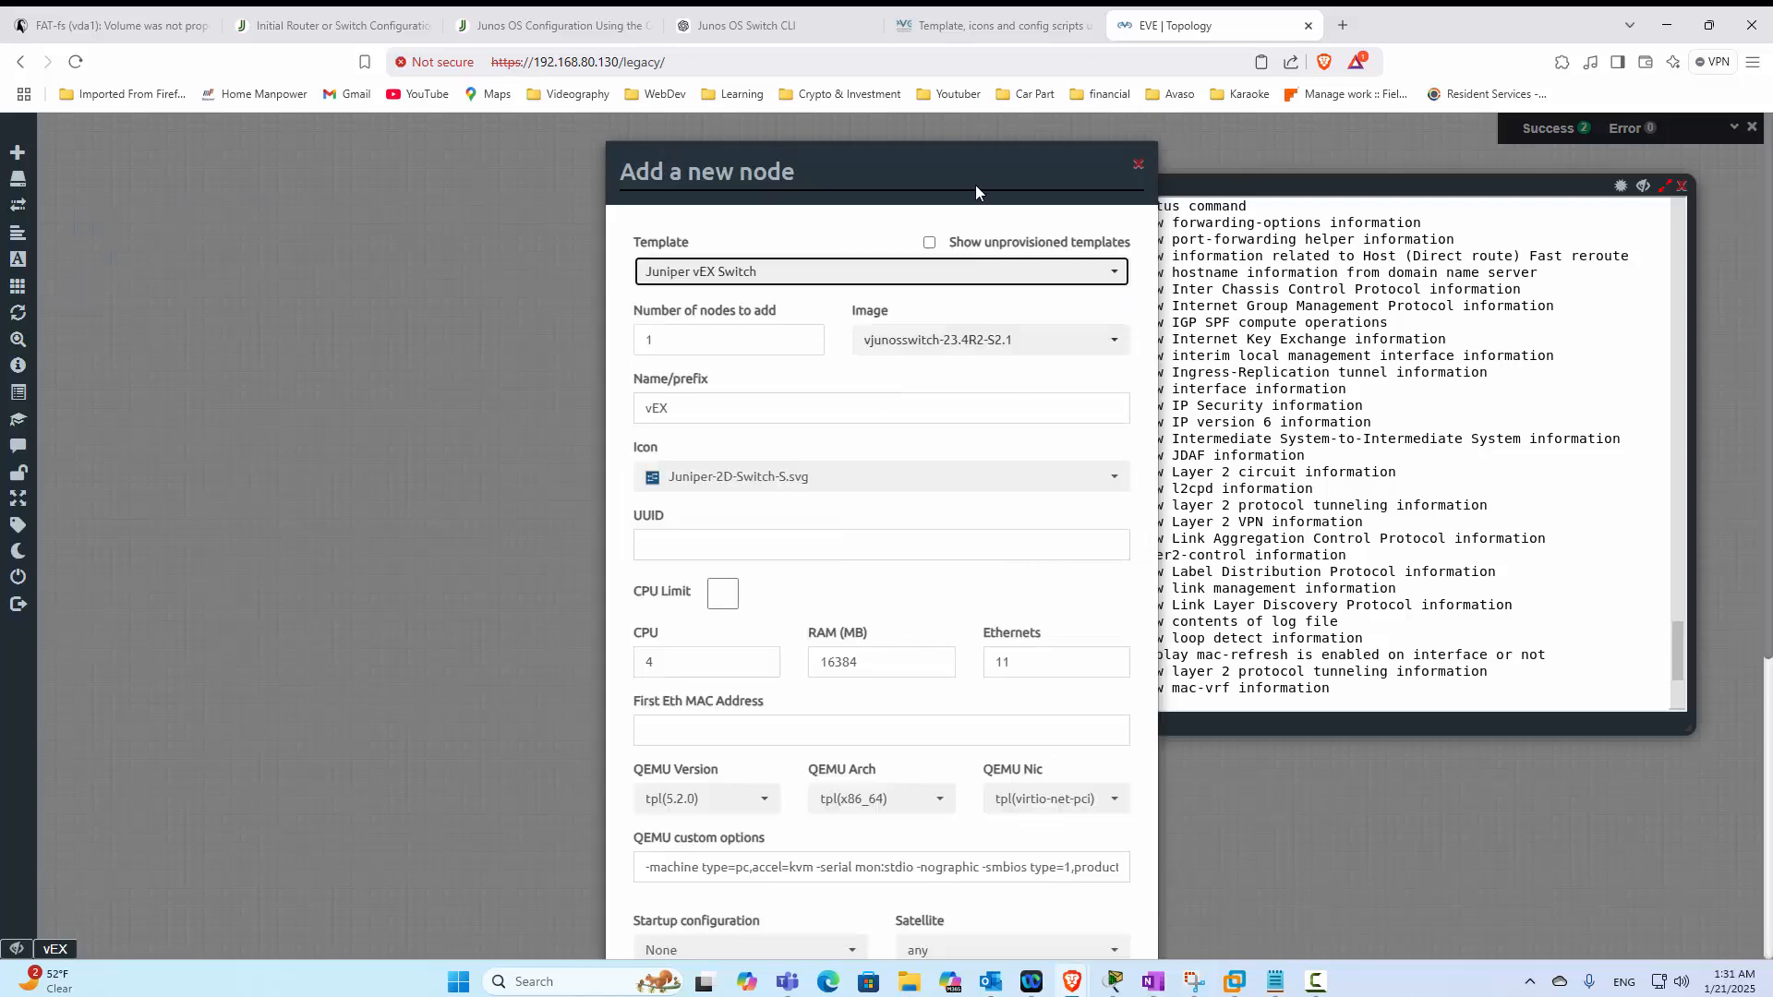
drag(972, 162, 613, 119)
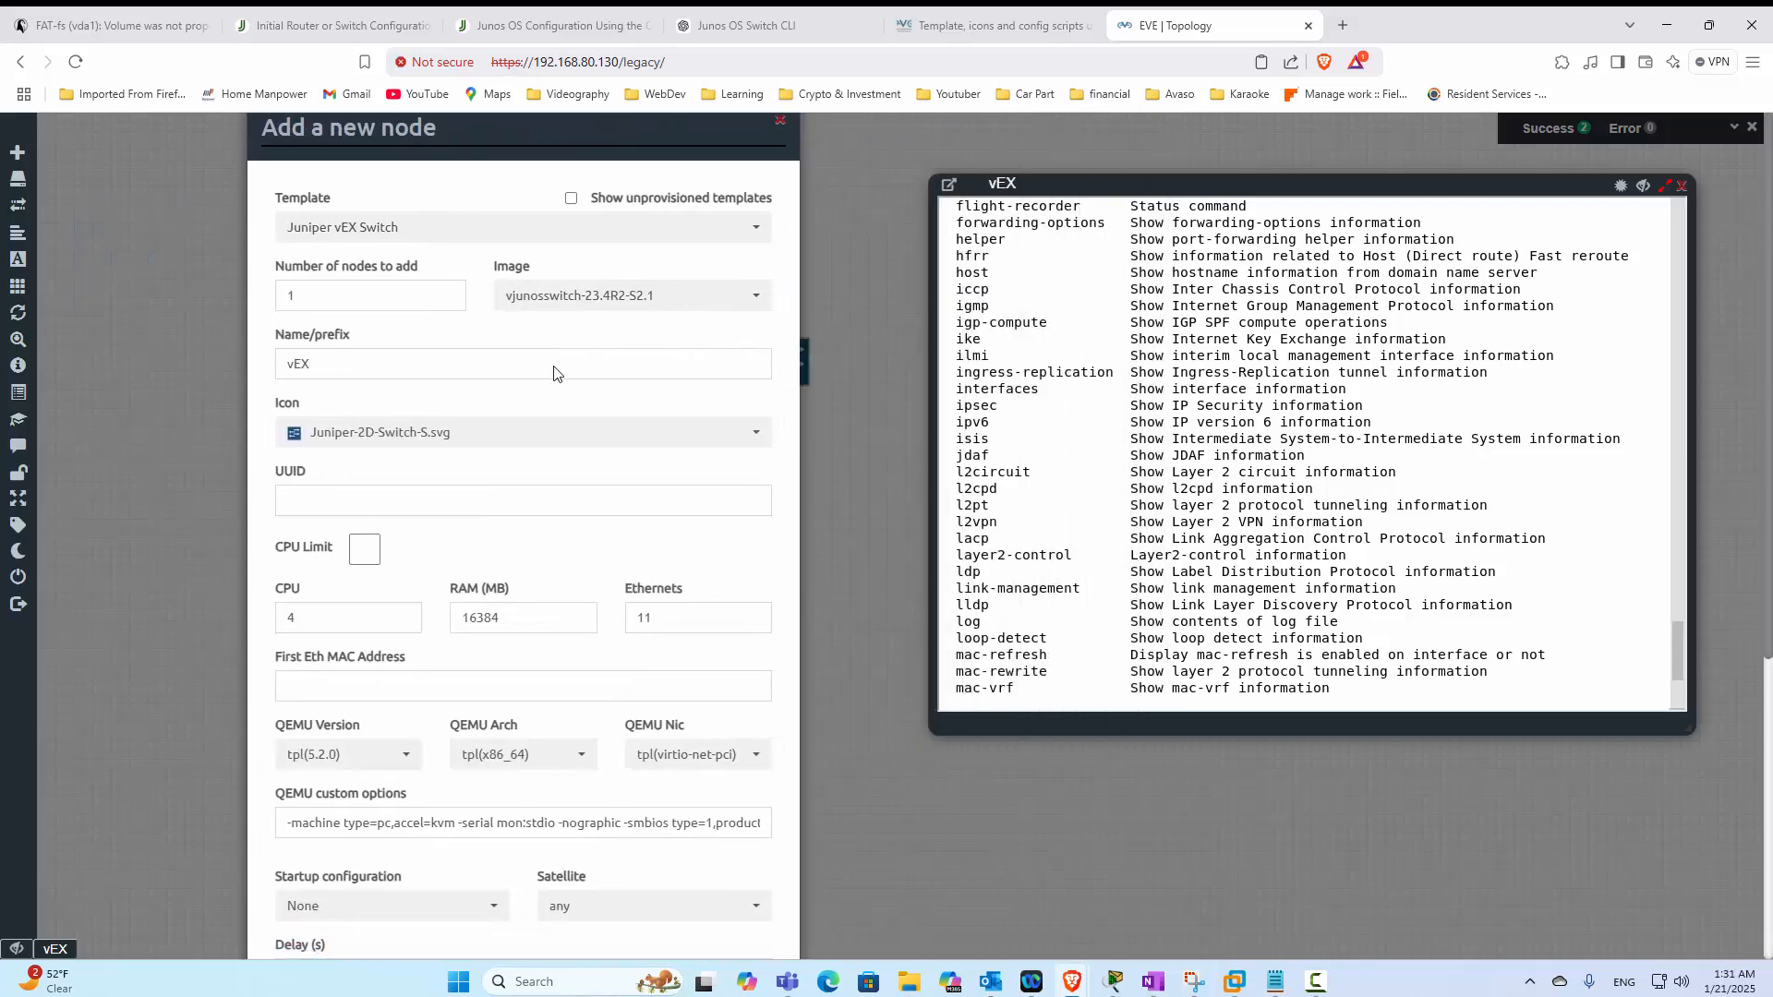
scroll(434, 455, down, 2)
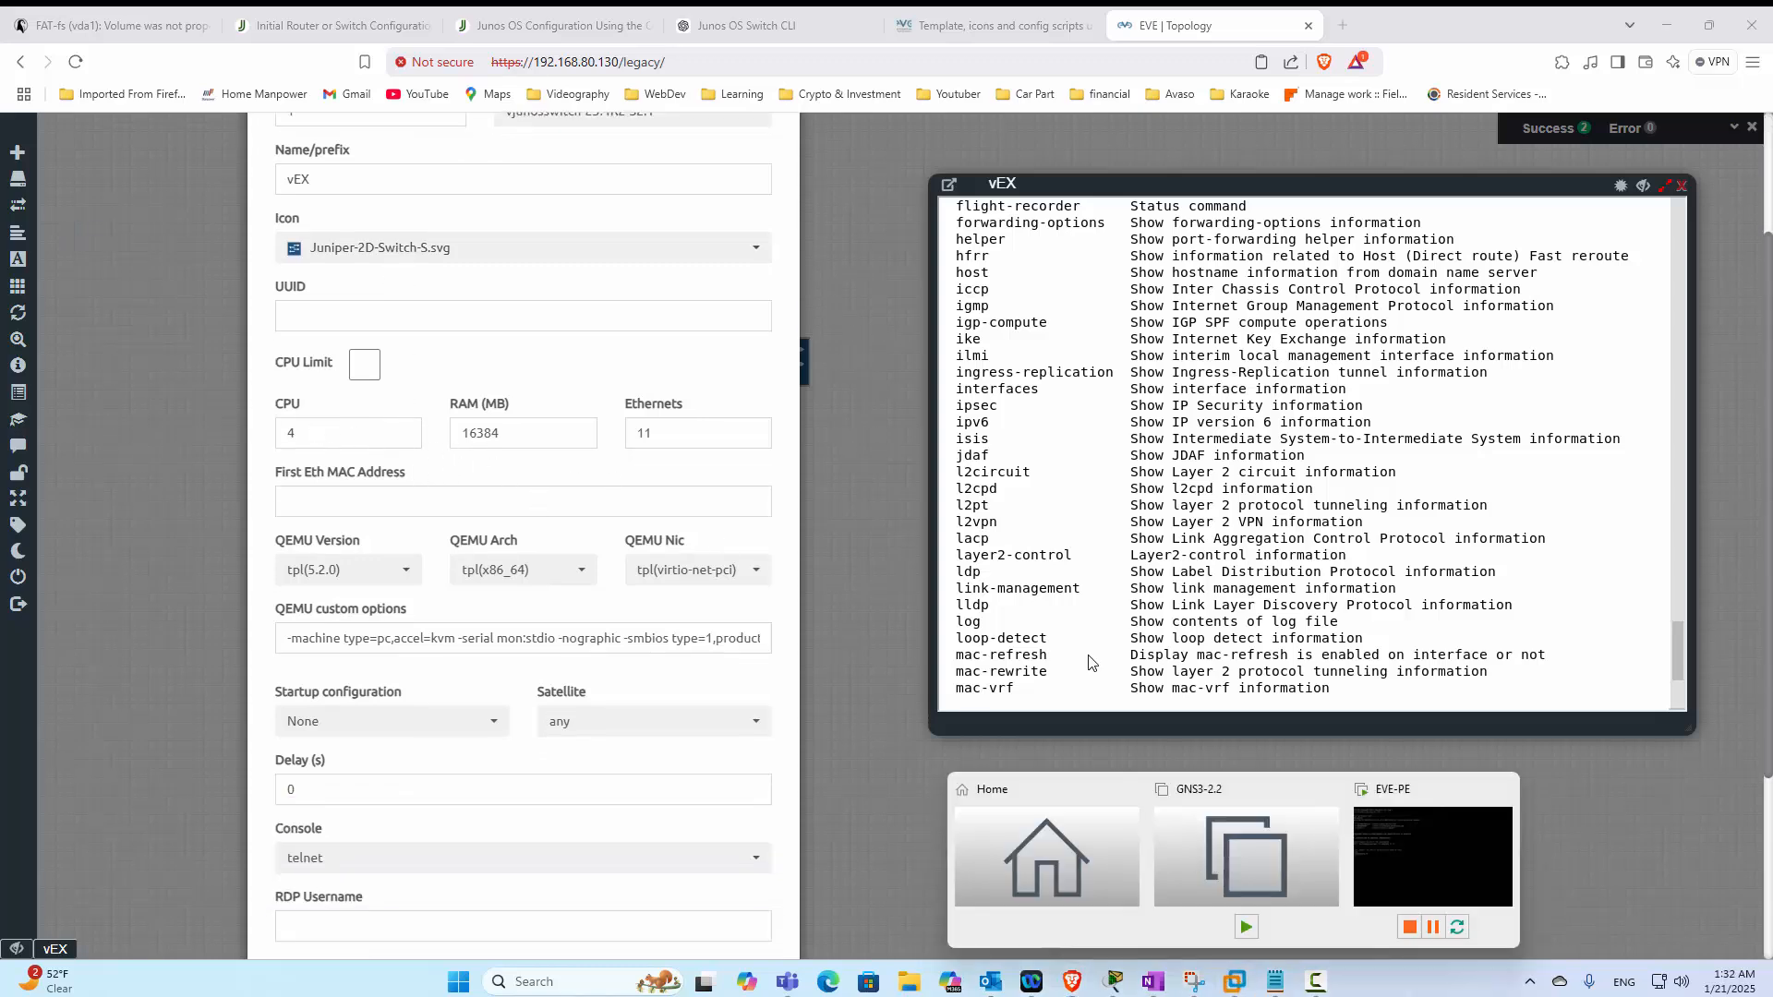
Switch to VMware Workstation and inspect the EVE-PE virtual machine's hardware settings, including memory and processors, without changing them.
click(1422, 844)
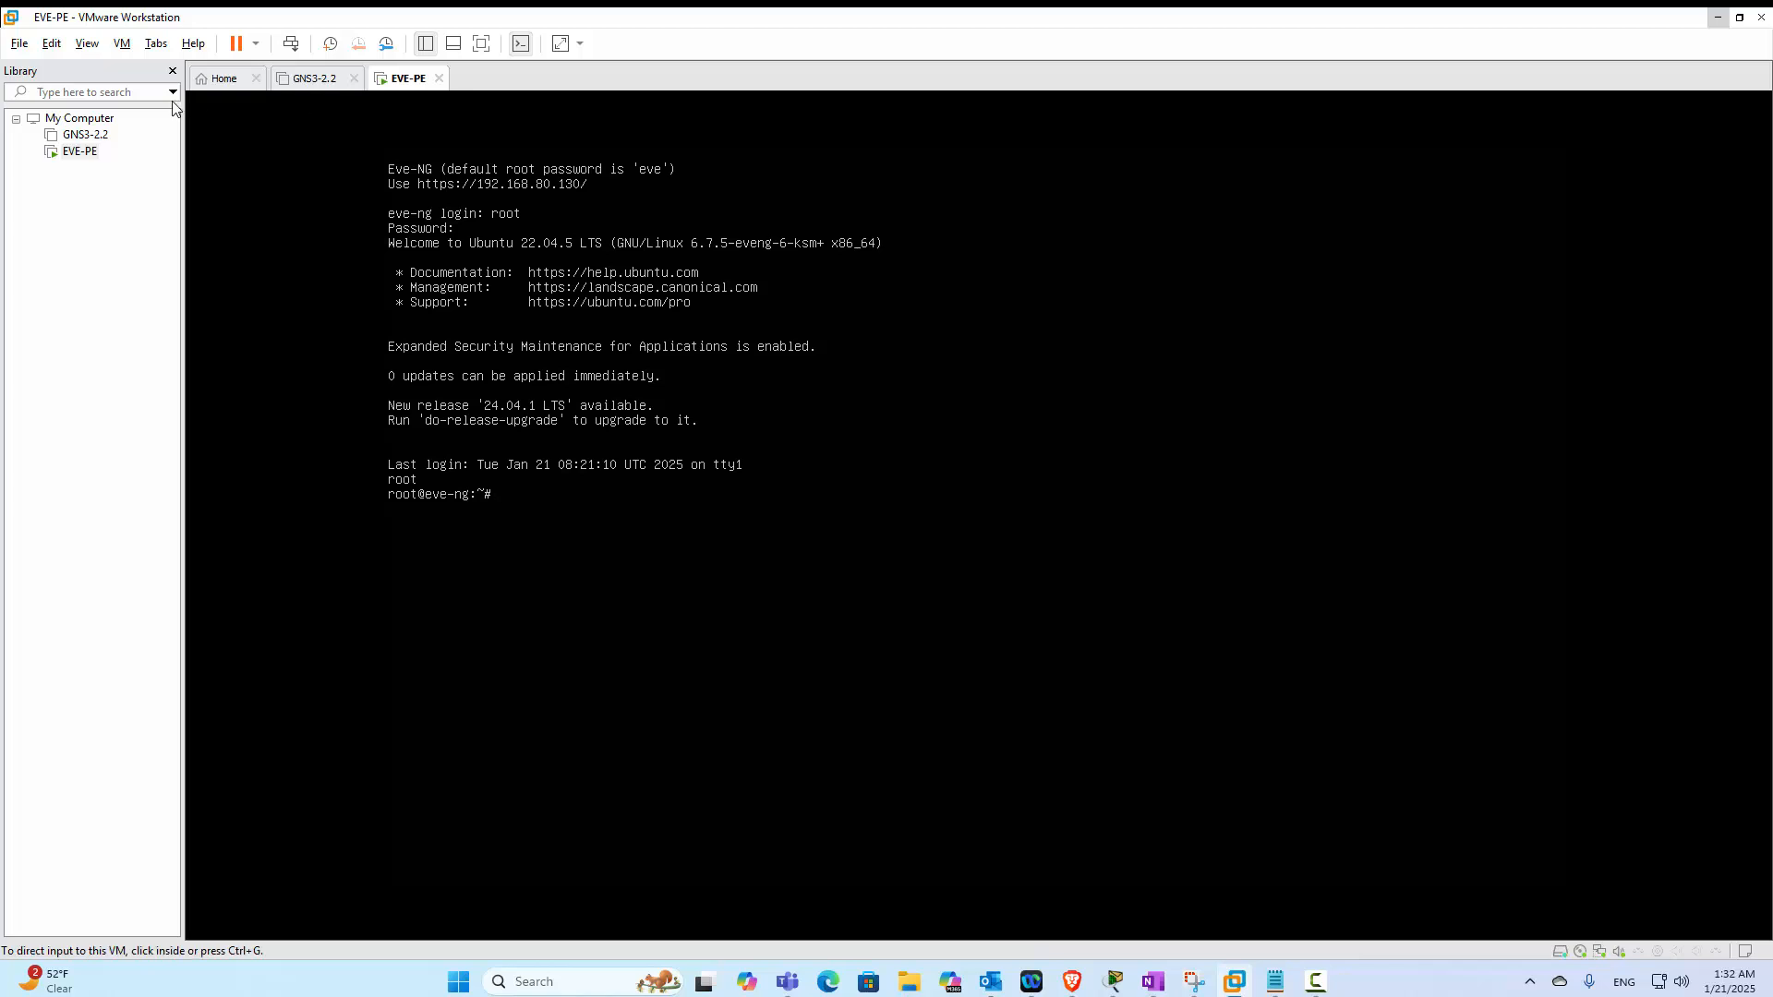
right_click(75, 153)
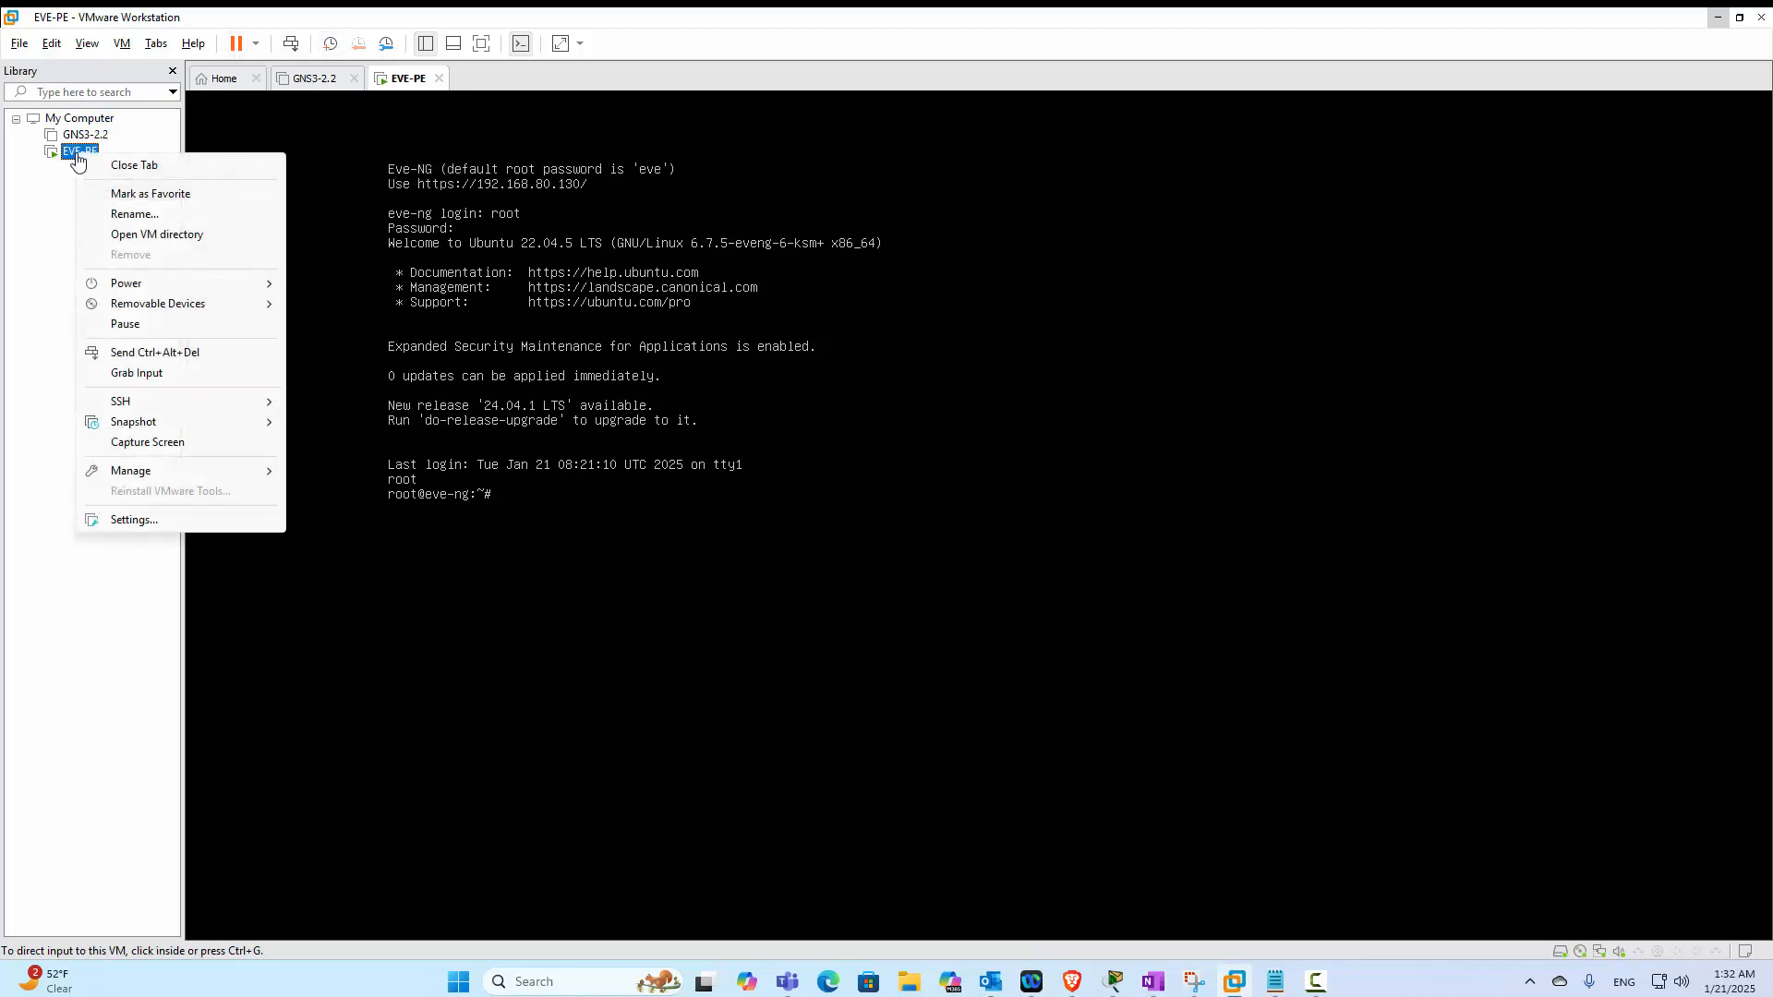
click(158, 523)
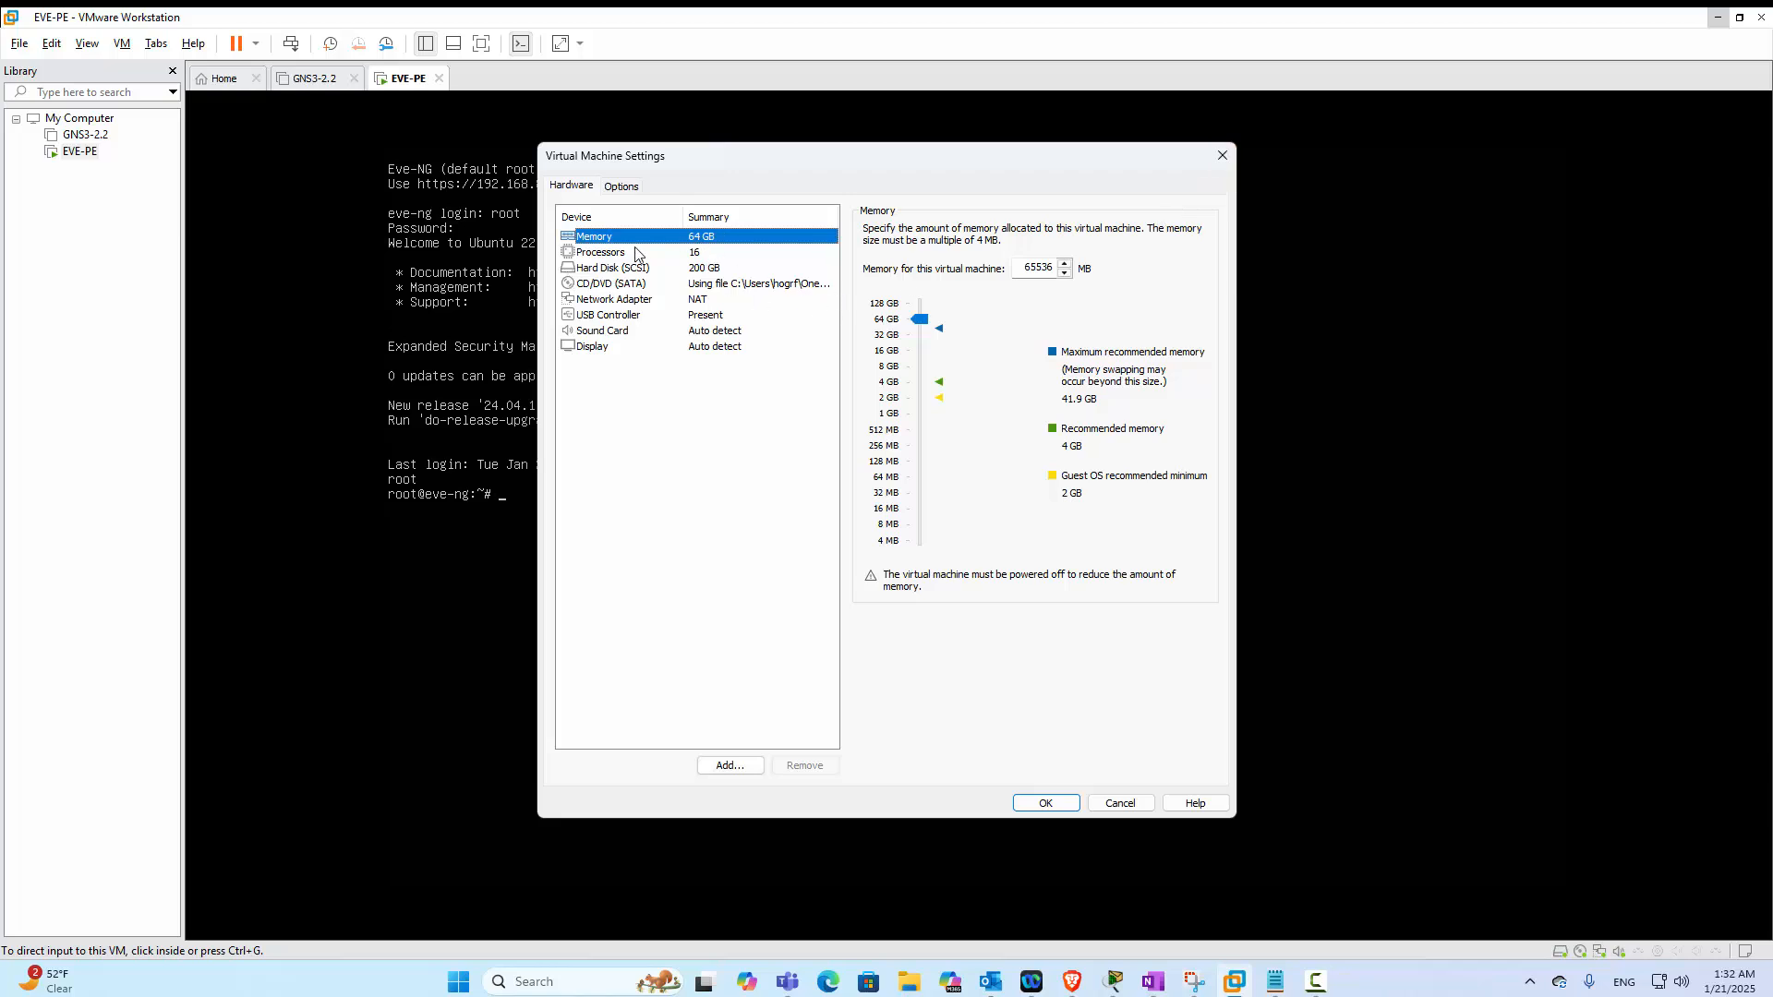
click(1223, 155)
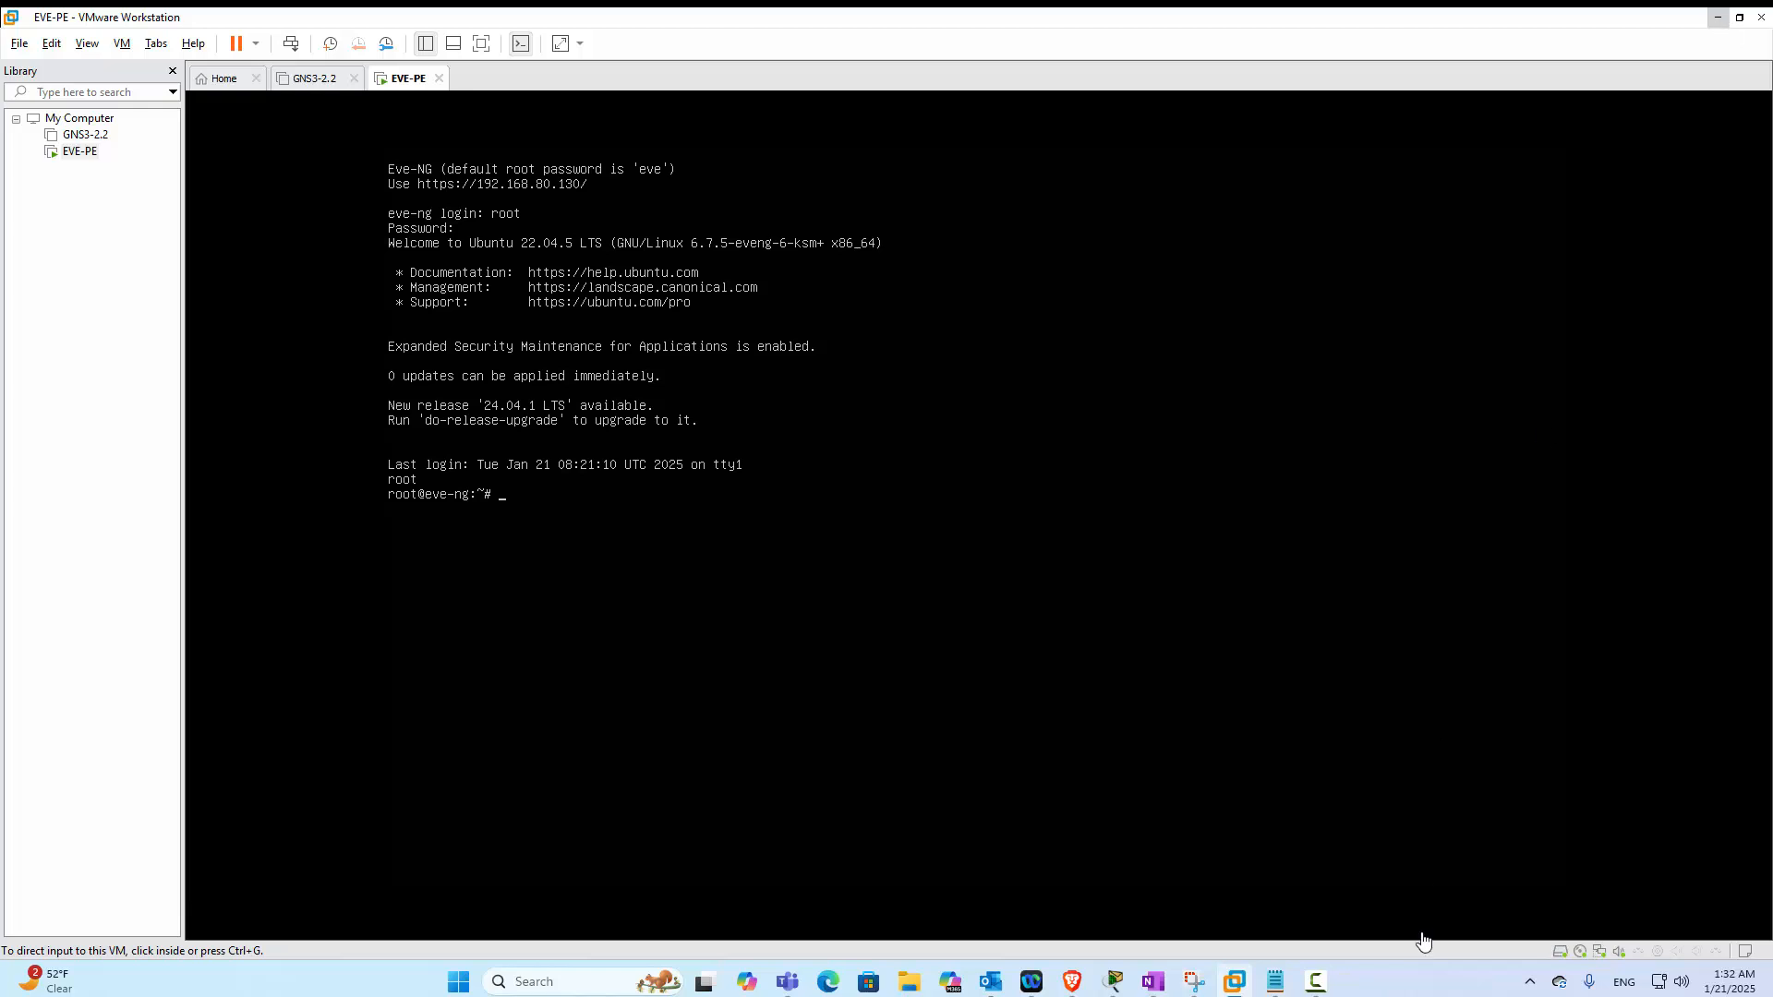
Check the vJunos EX Switch guide's requirements table in the browser and return to the new node form in the EVE topology window.
mouse_move(1318, 993)
mouse_move(1243, 995)
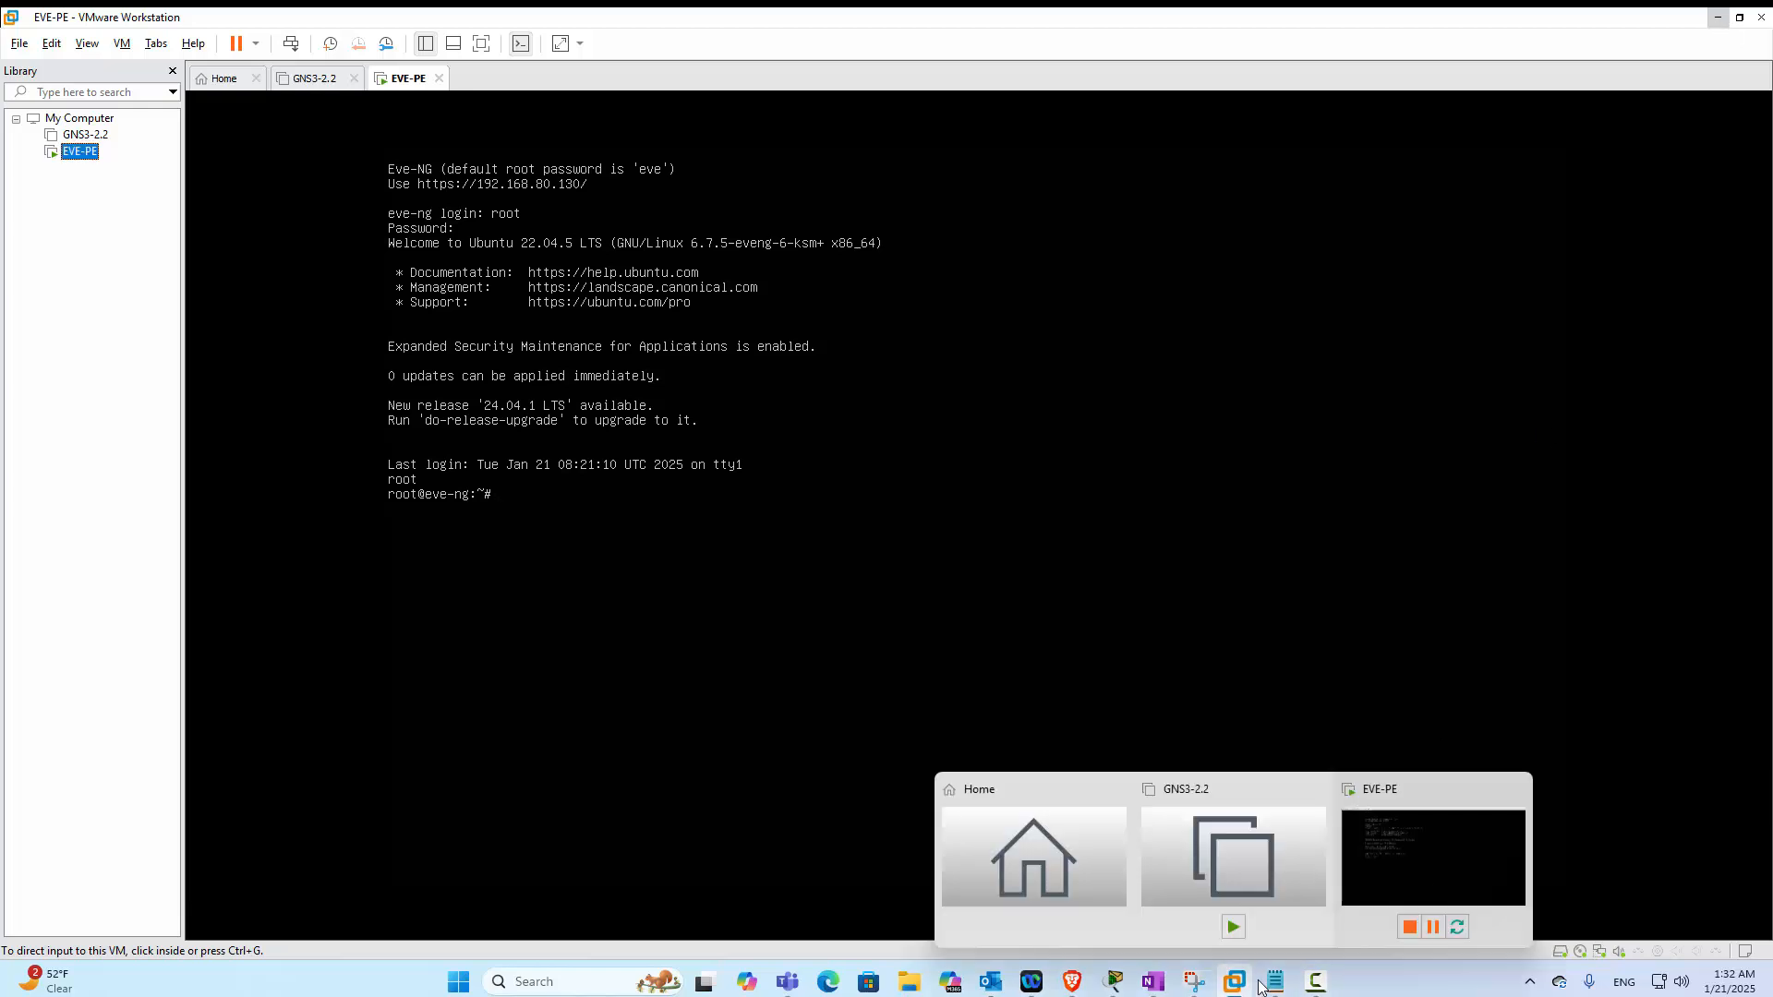
mouse_move(1064, 989)
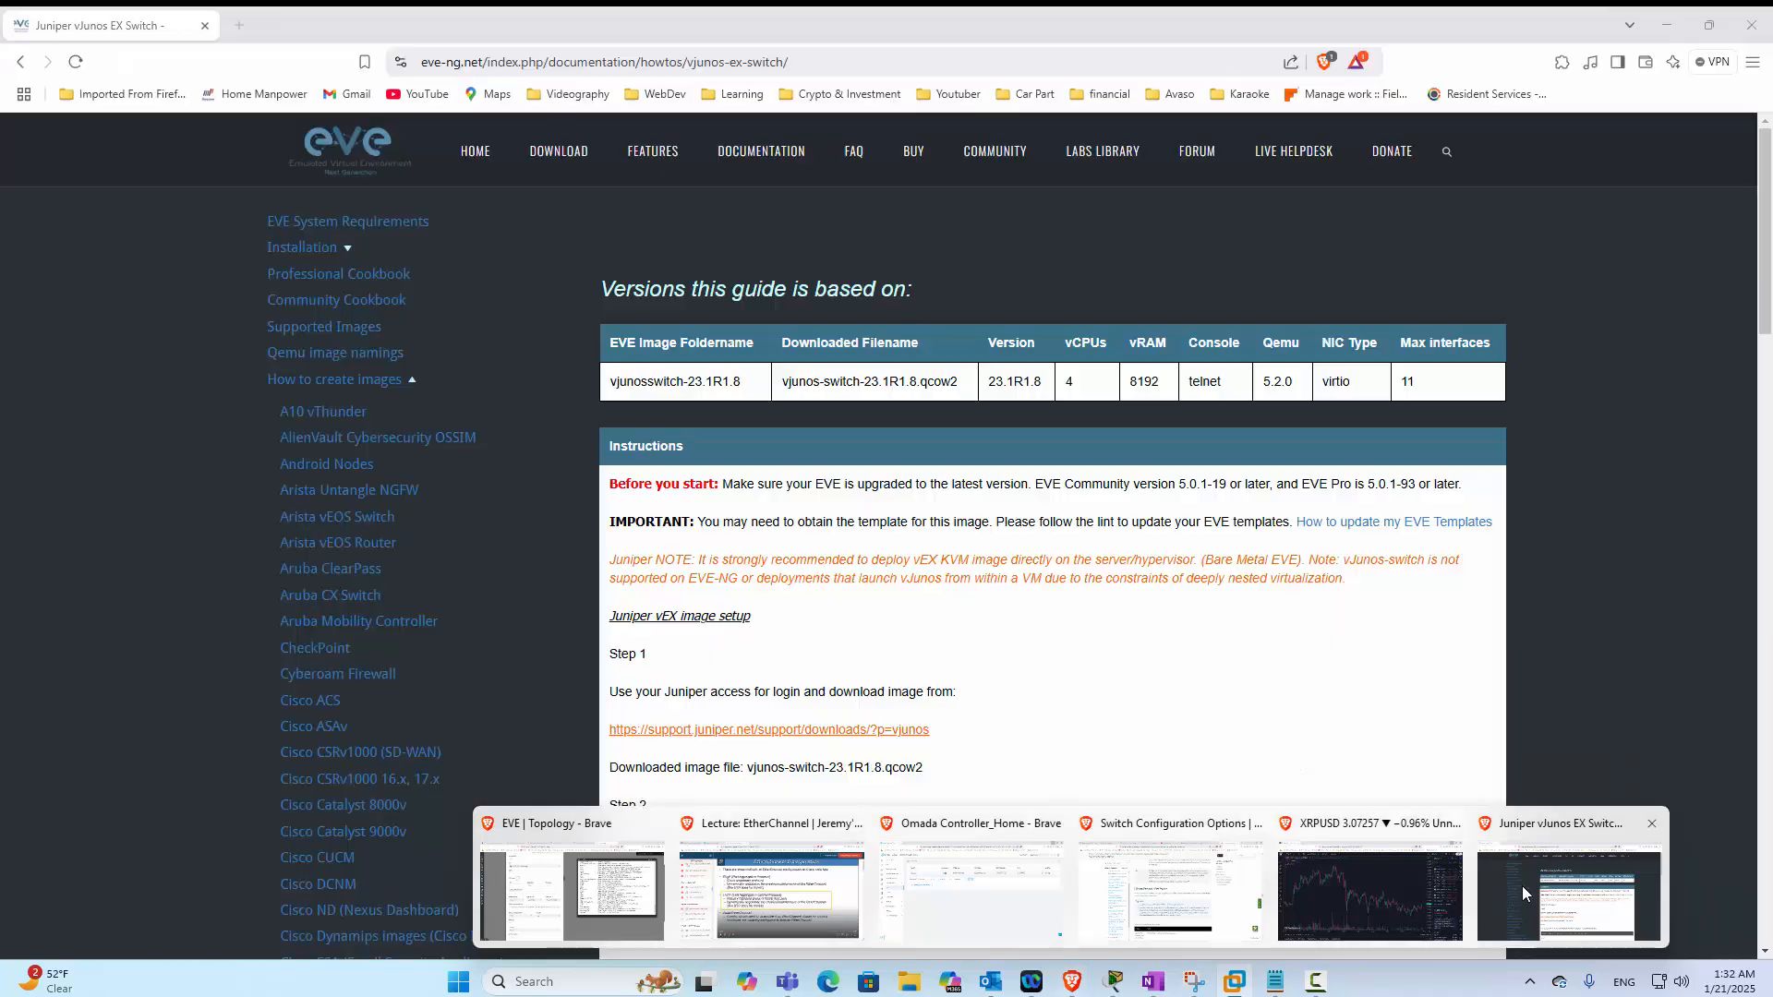
click(1522, 884)
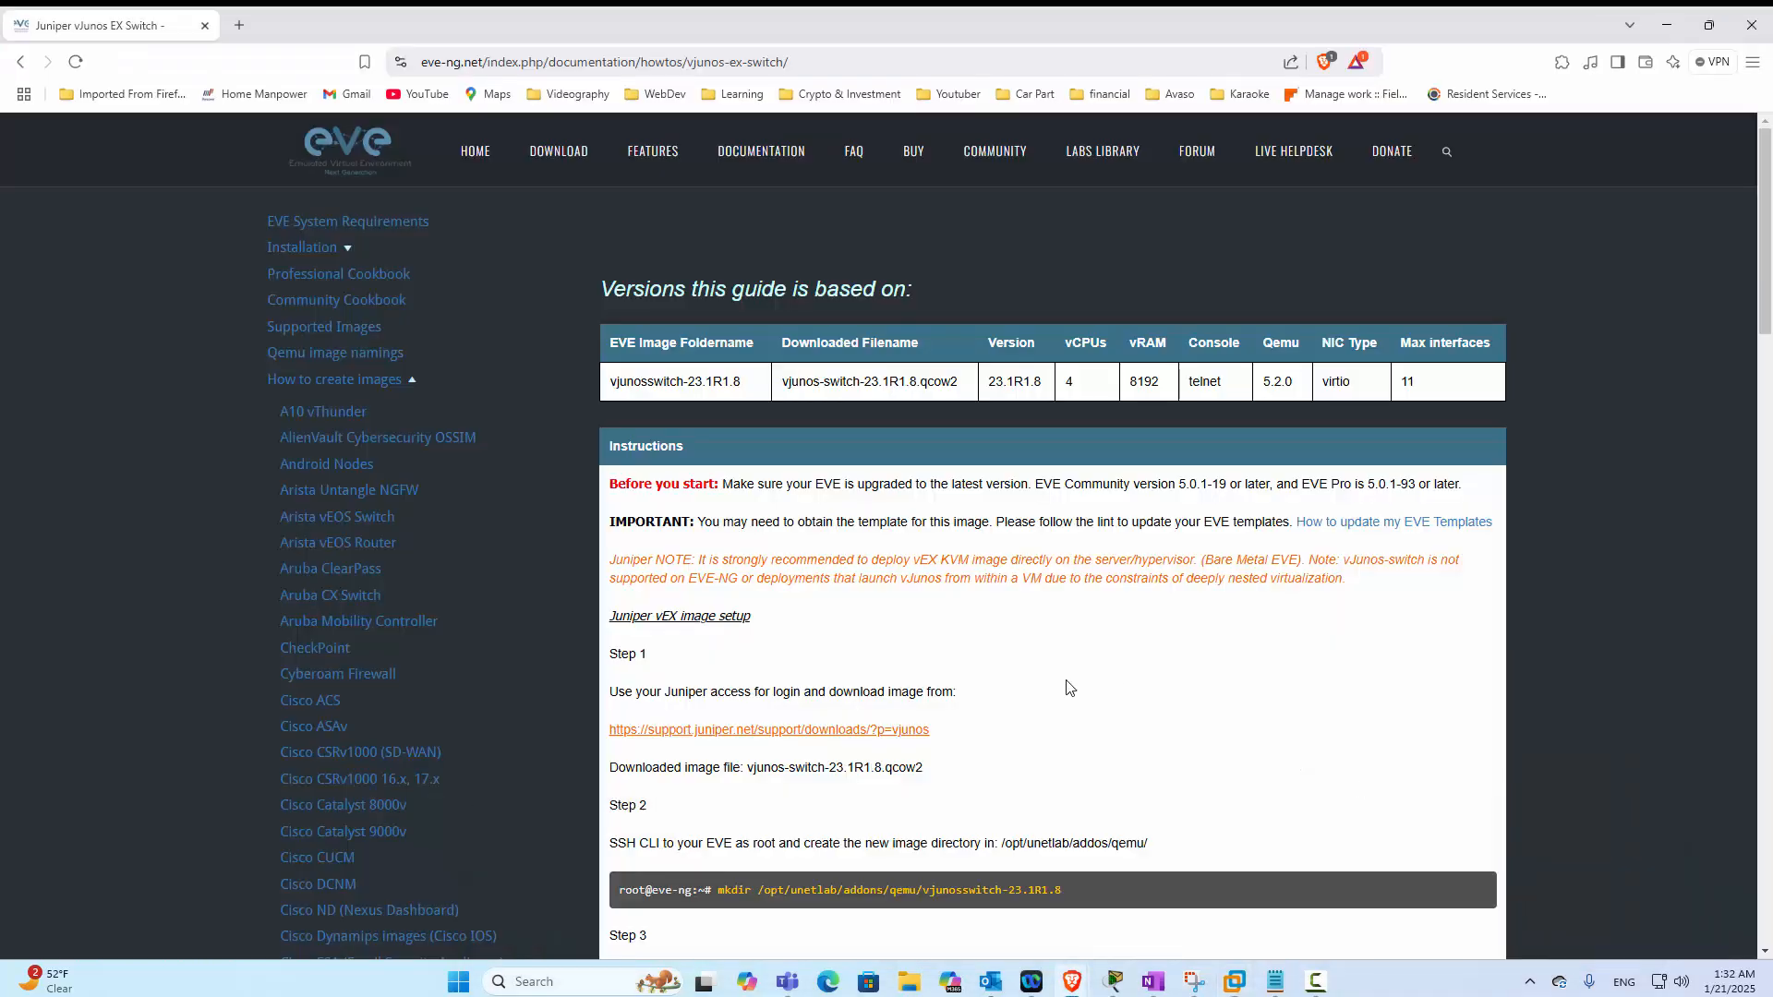
mouse_move(1071, 984)
click(397, 885)
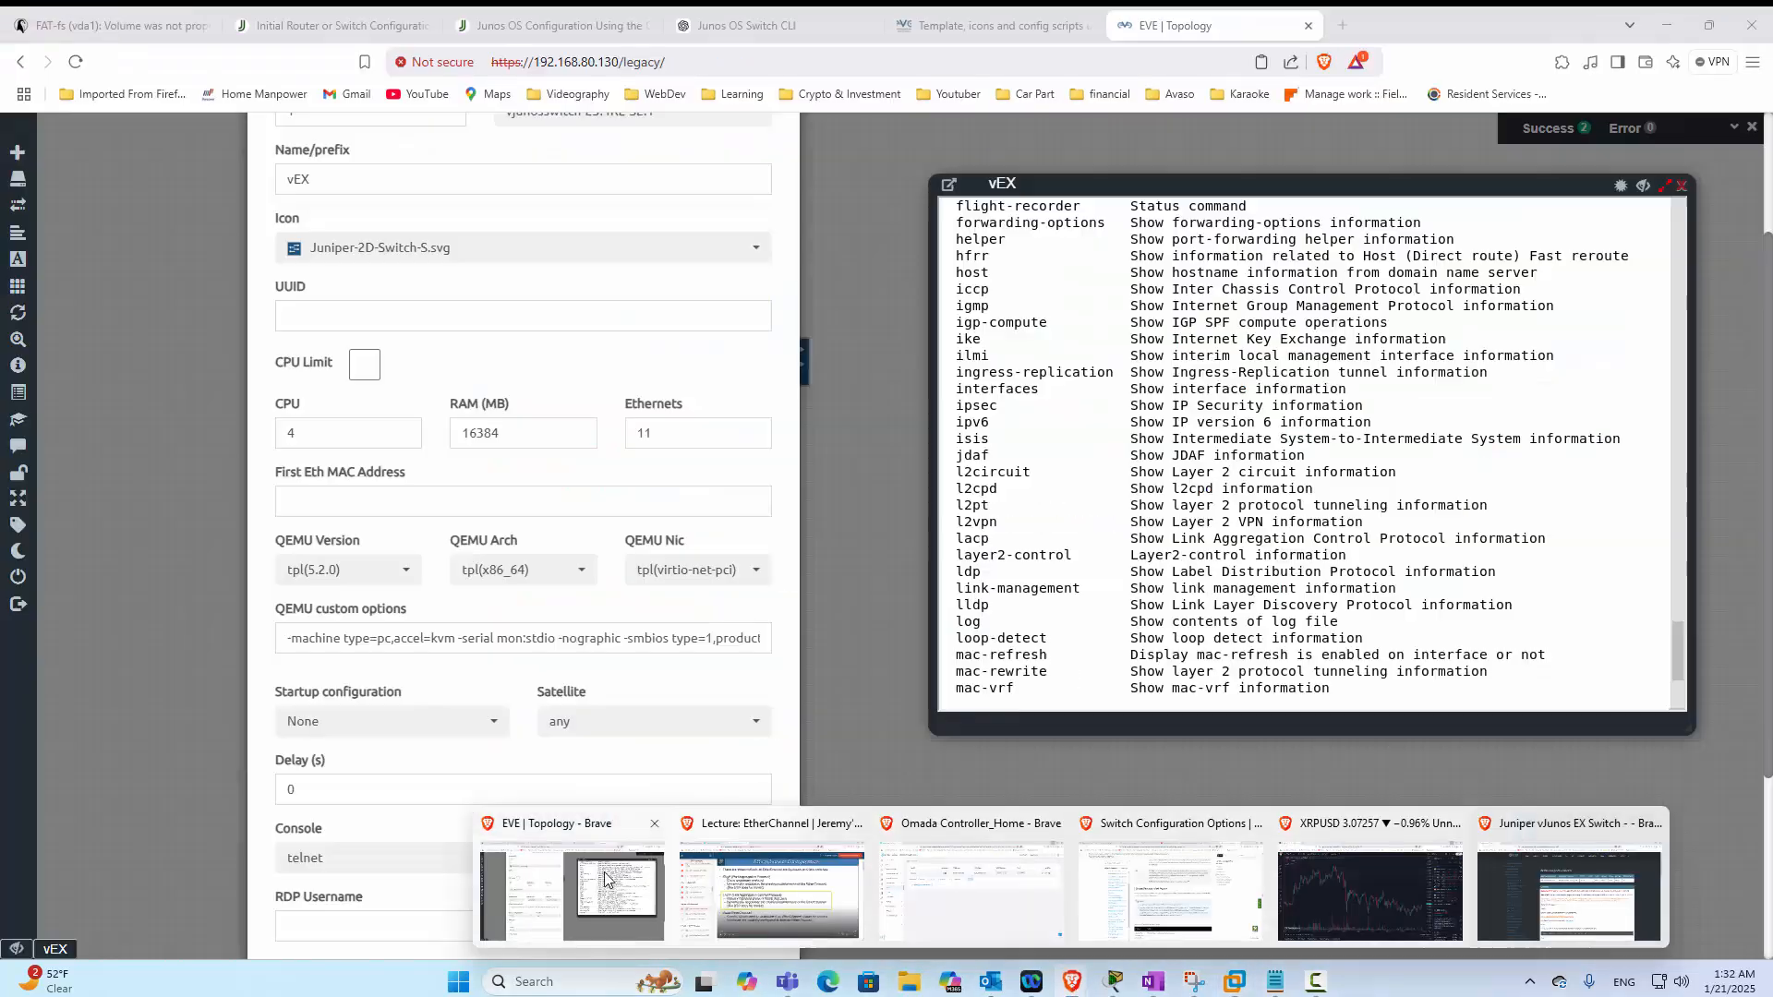
scroll(365, 364, up, 1)
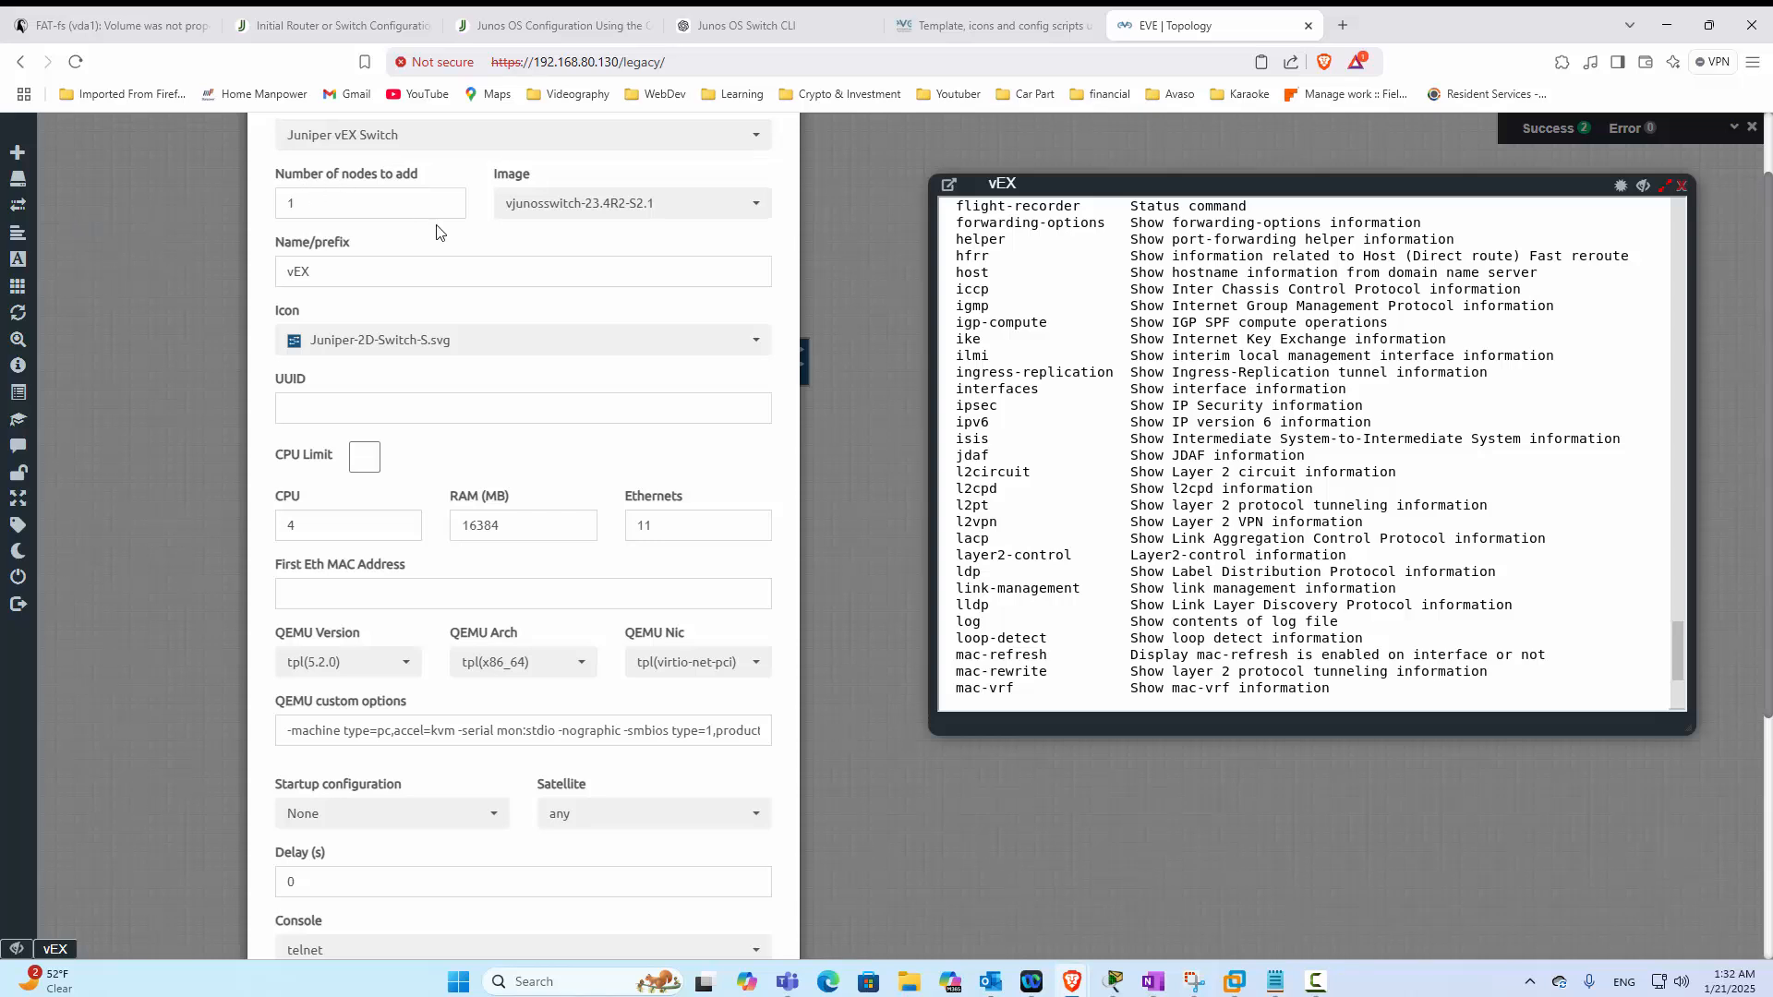
scroll(417, 394, down, 1)
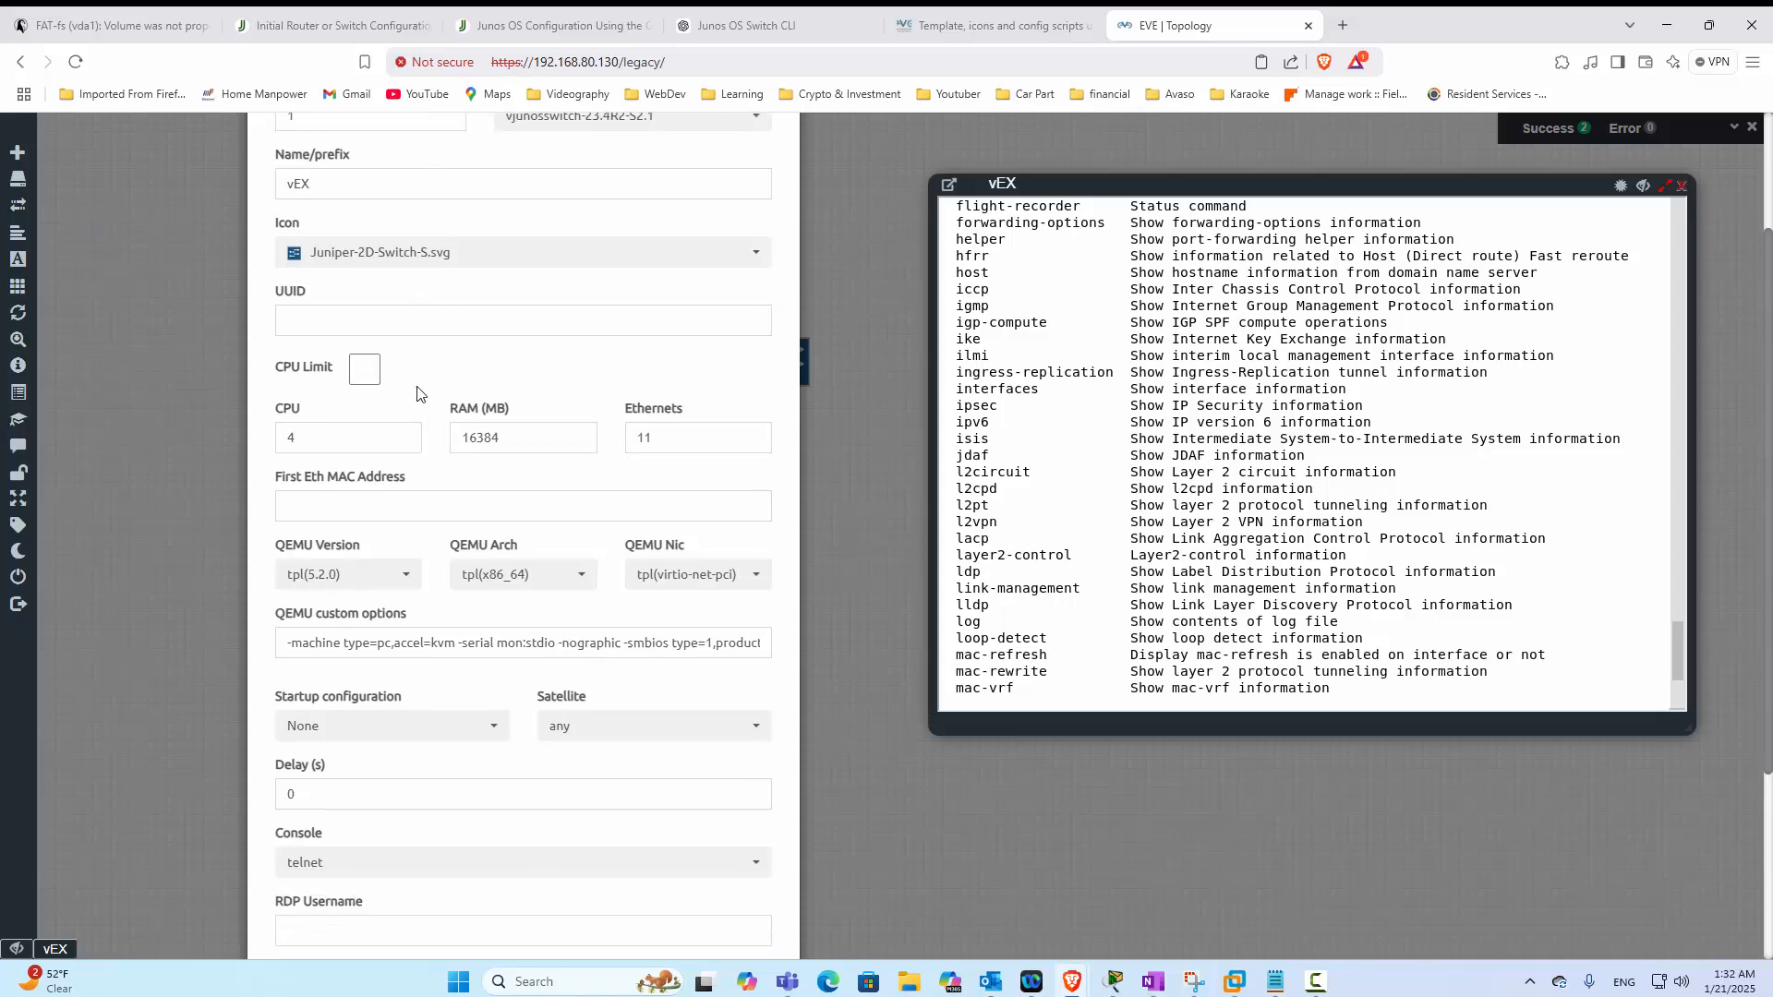
Set the new vEX node's RAM to 8192 MB, copying the vRAM value from the vJunos EX Switch guide.
double_click(279, 439)
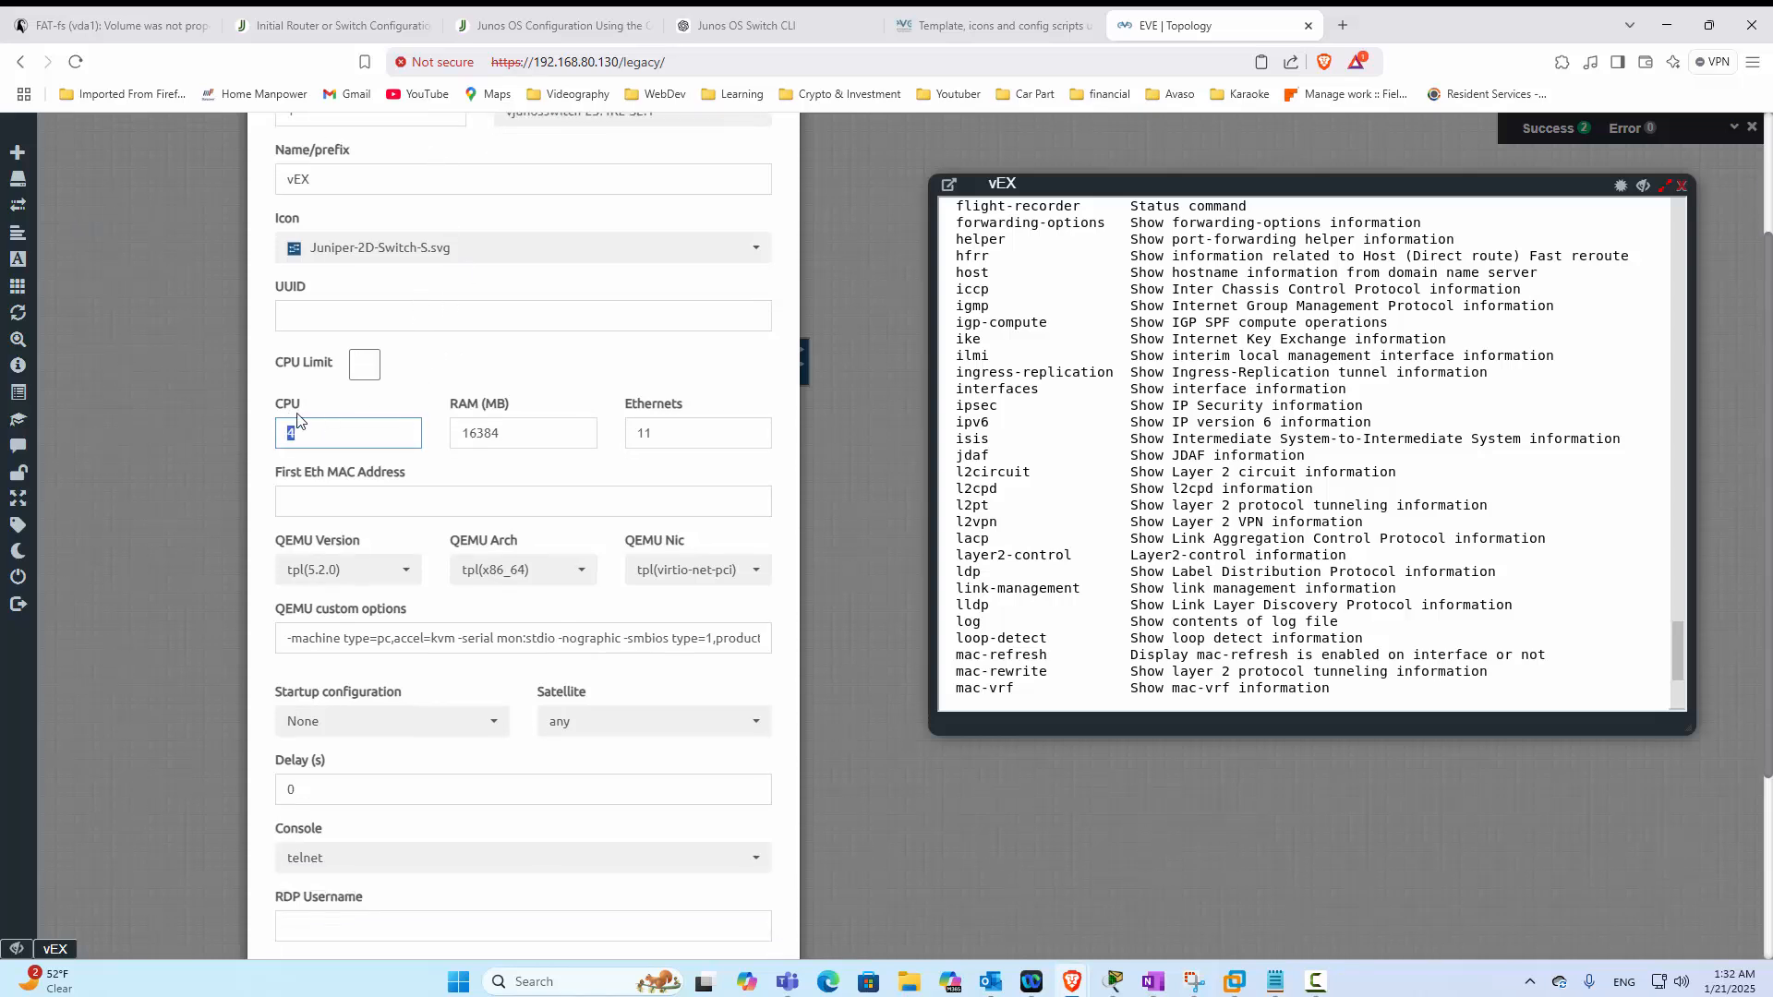
double_click(463, 442)
mouse_move(1125, 972)
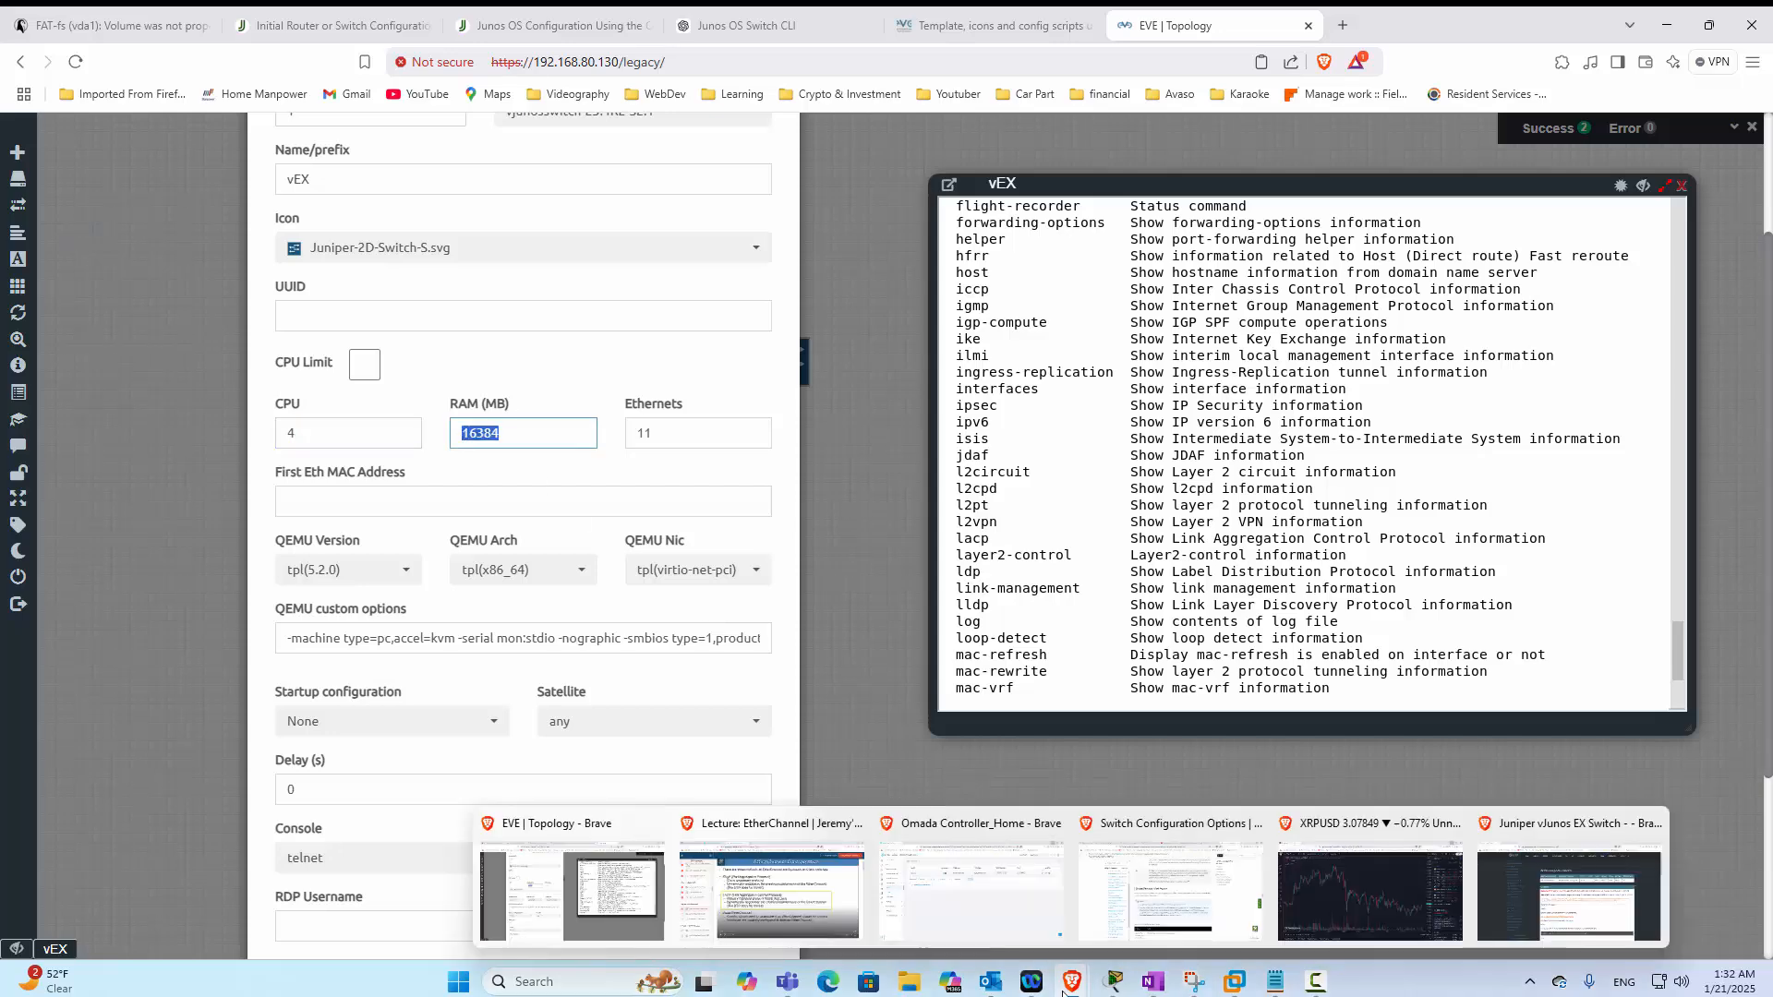
click(1543, 882)
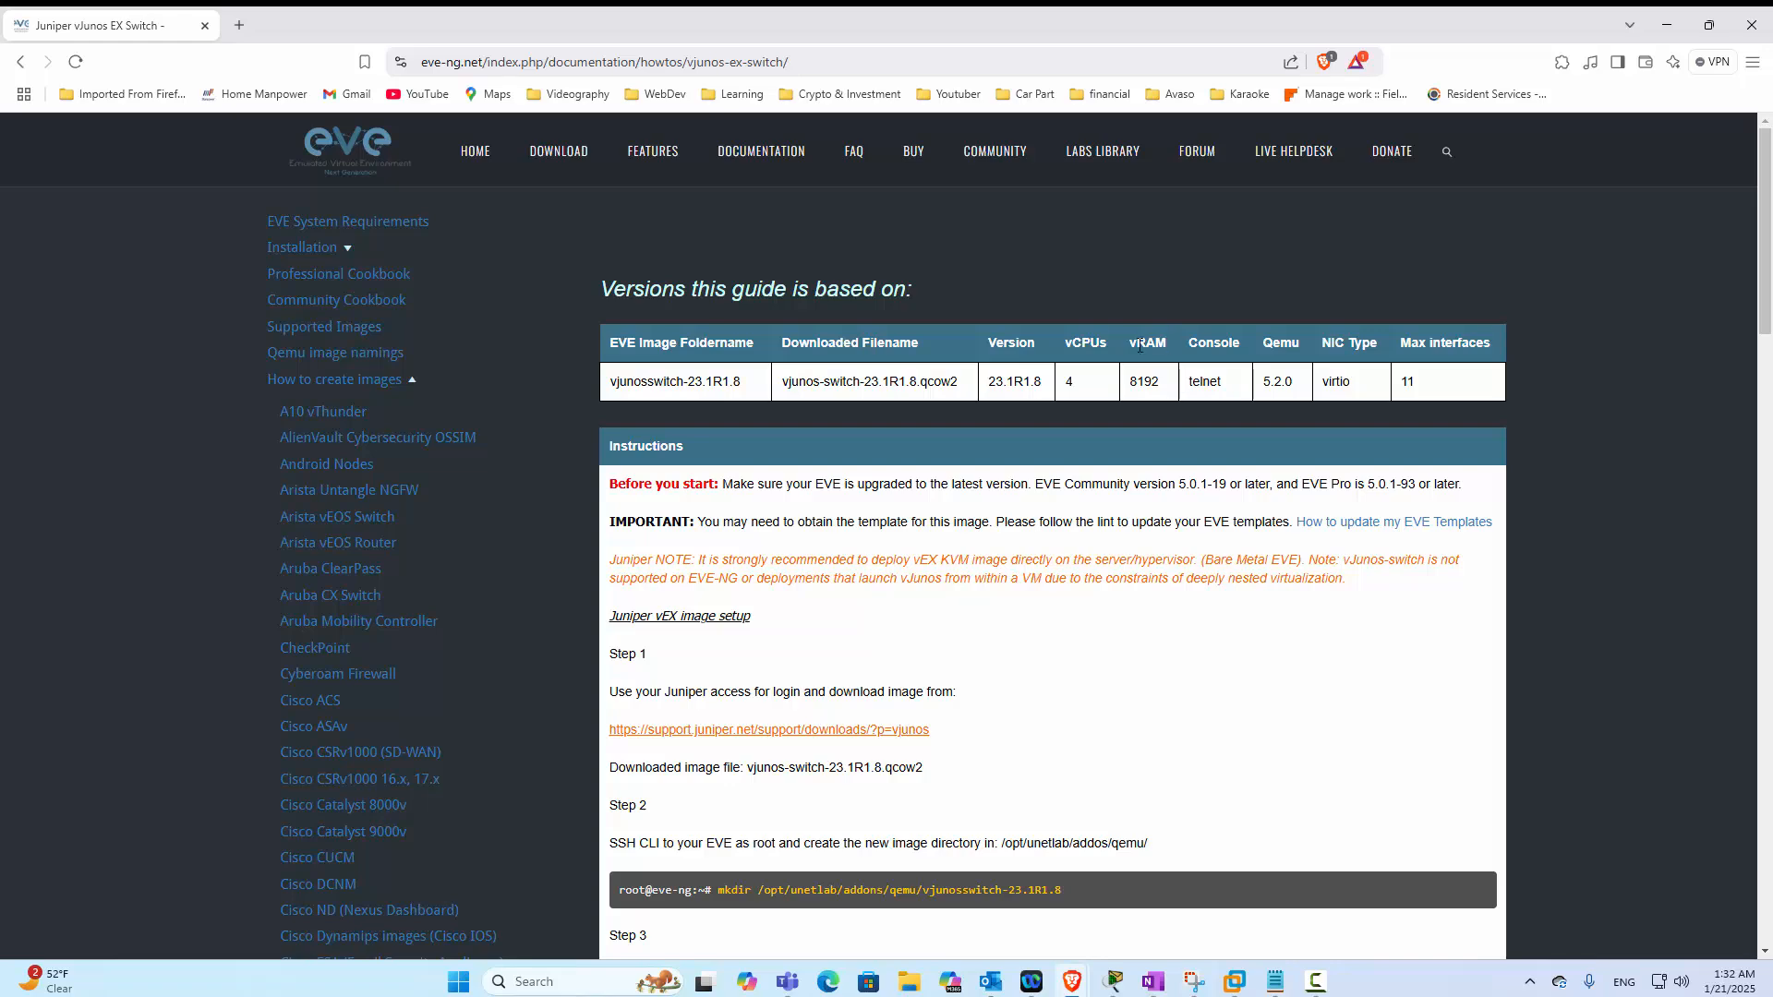
double_click(1128, 382)
key(ctrl+c)
click(1667, 25)
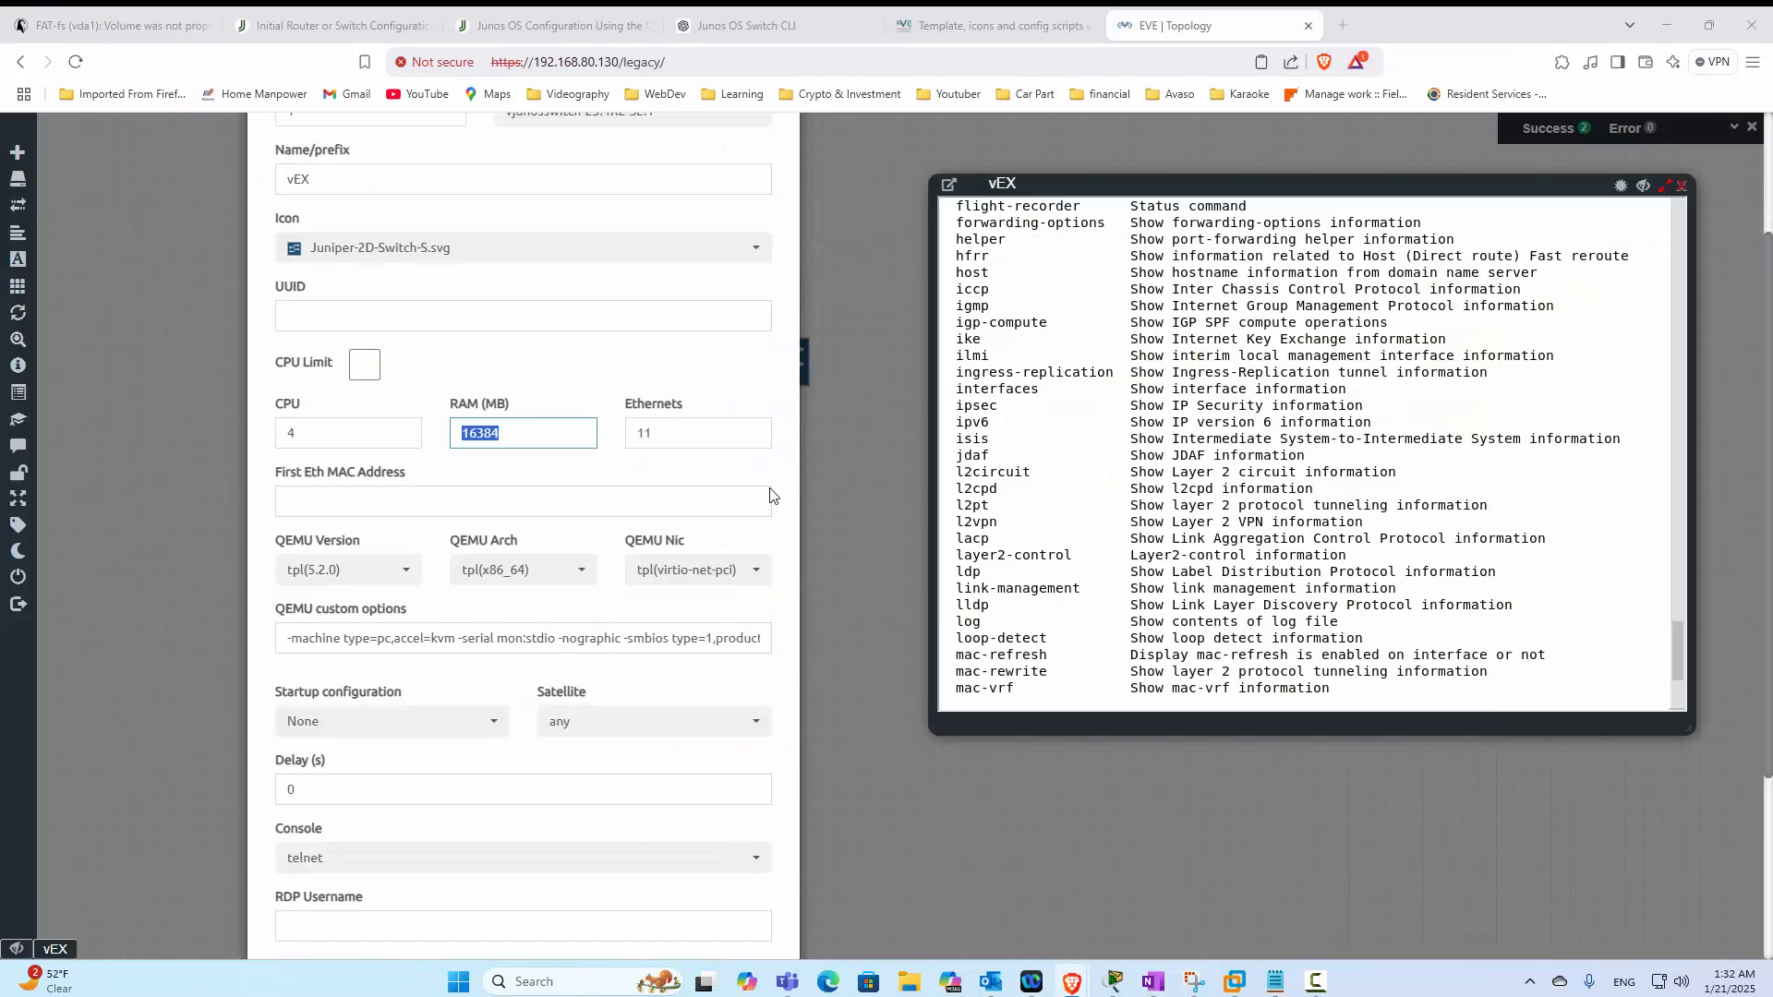
key(ctrl+v)
Set the new vEX node's QEMU version explicitly to 5.2.0 instead of the template default.
click(379, 579)
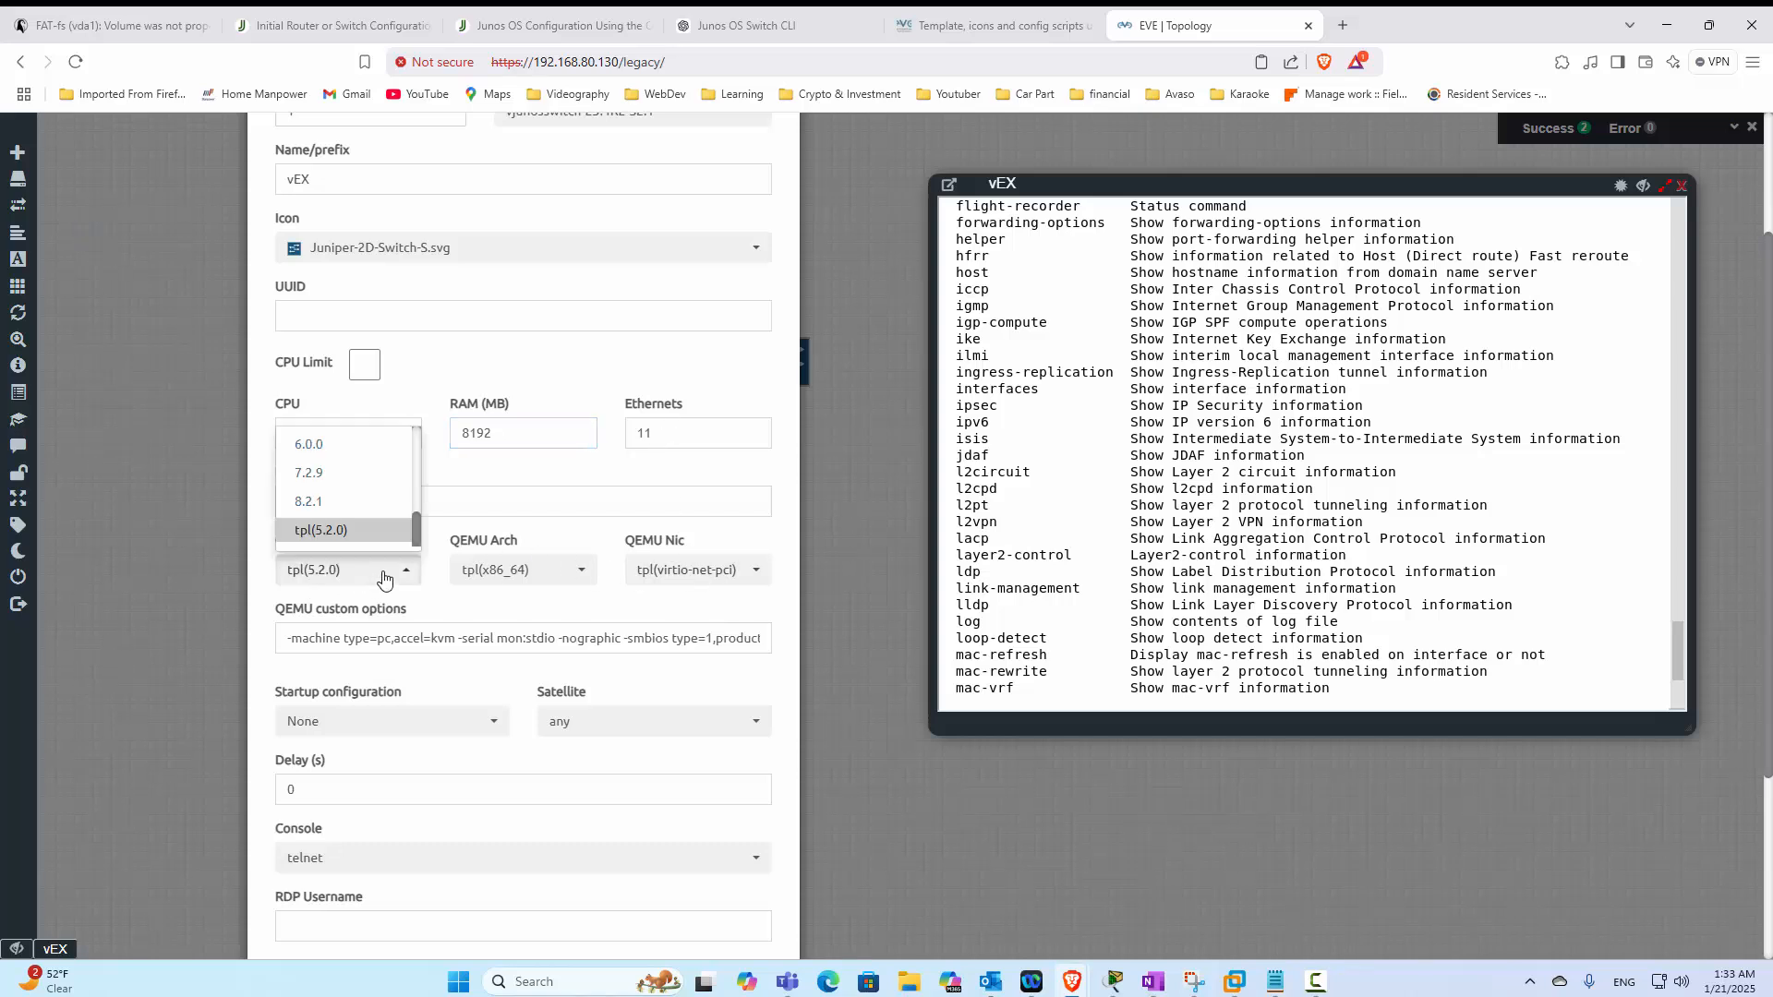
click(480, 605)
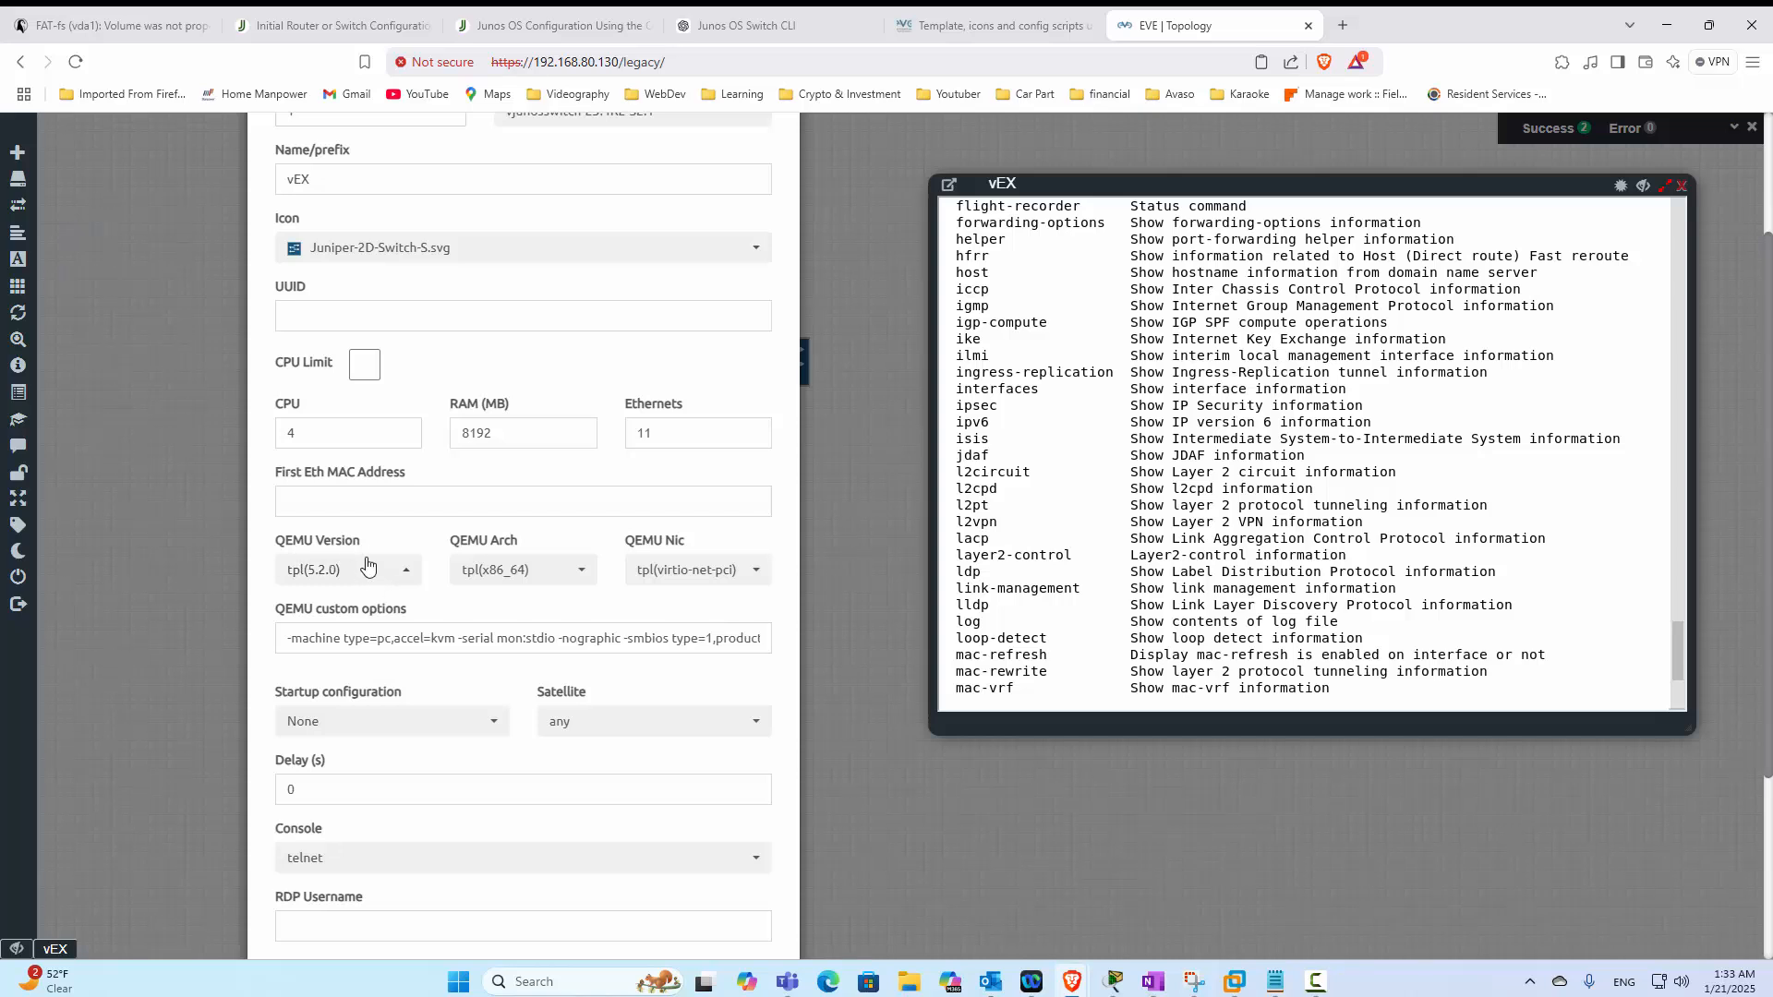
click(386, 582)
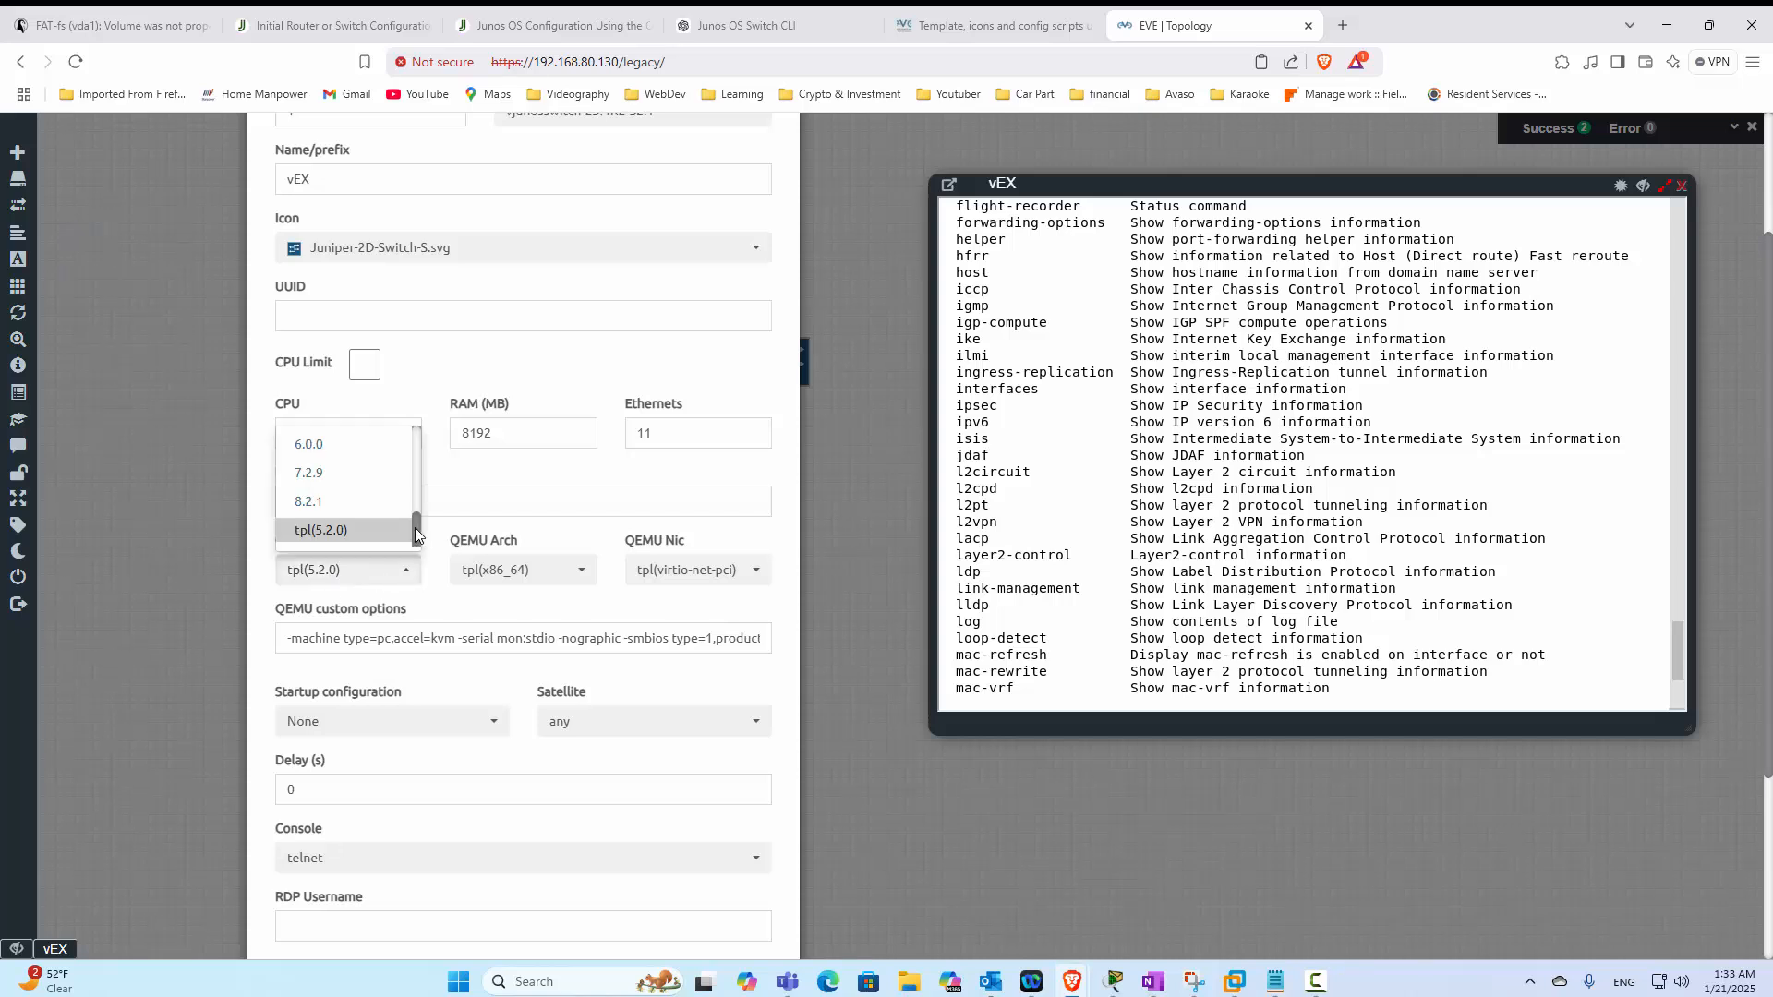
drag(416, 534, 416, 506)
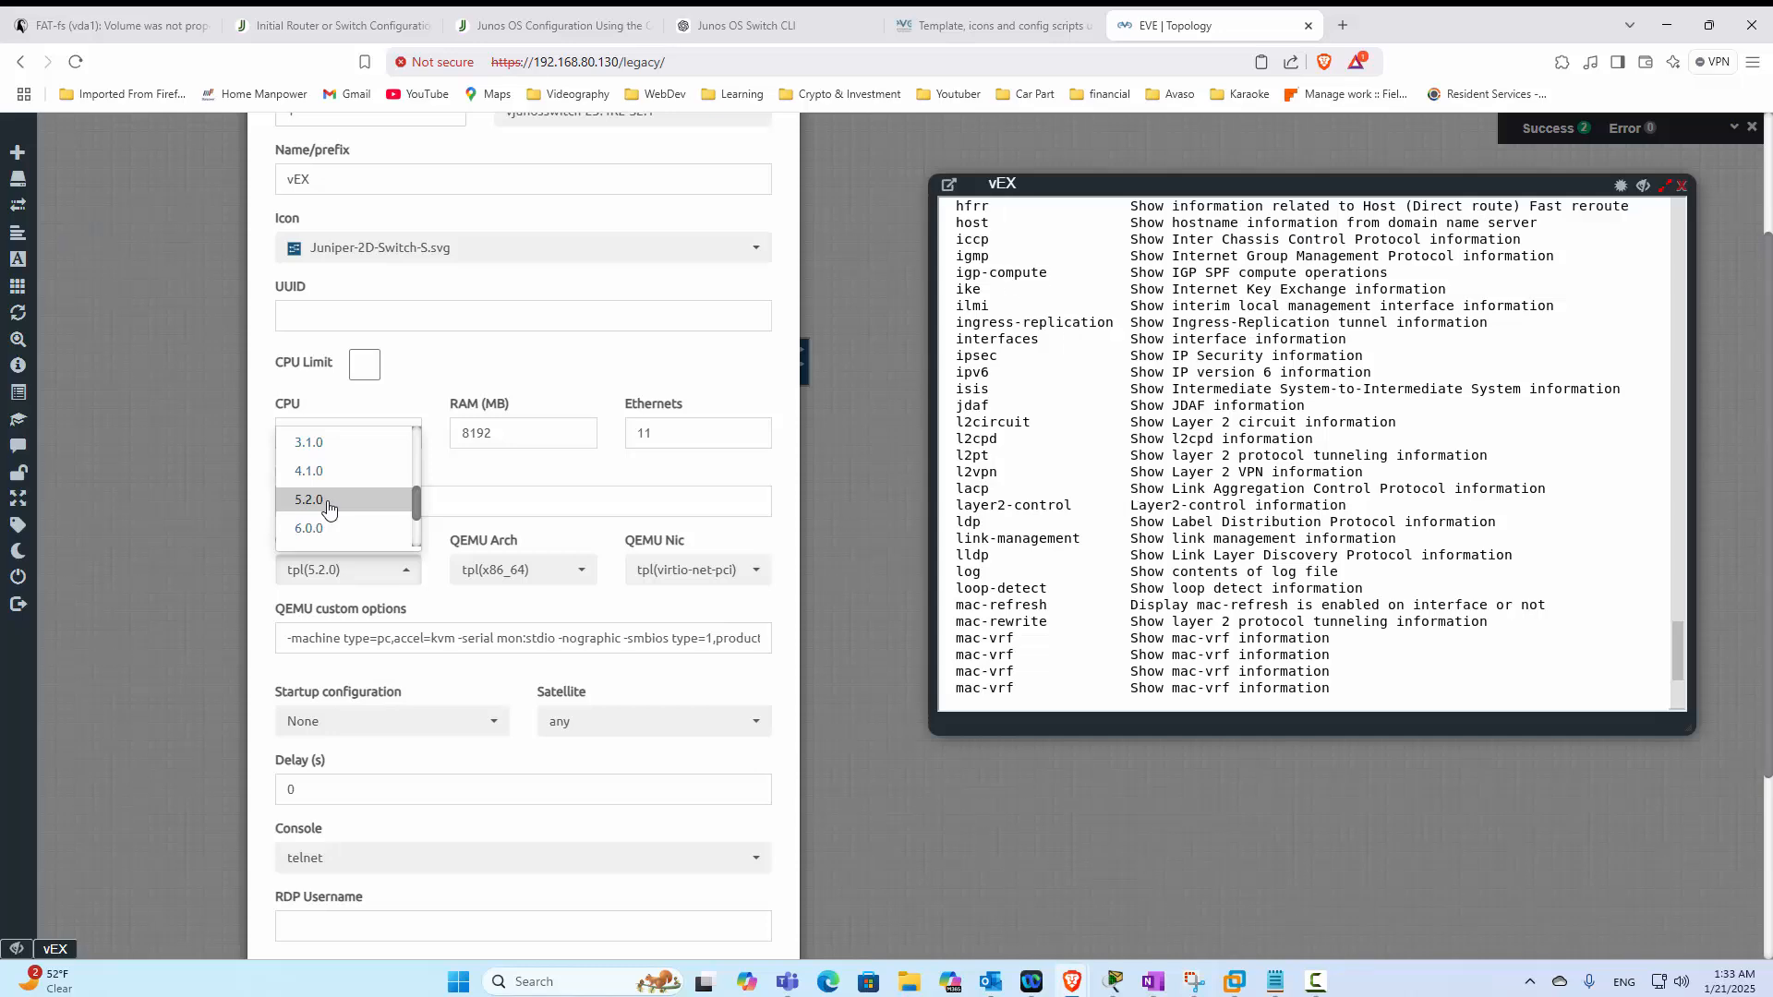
click(329, 510)
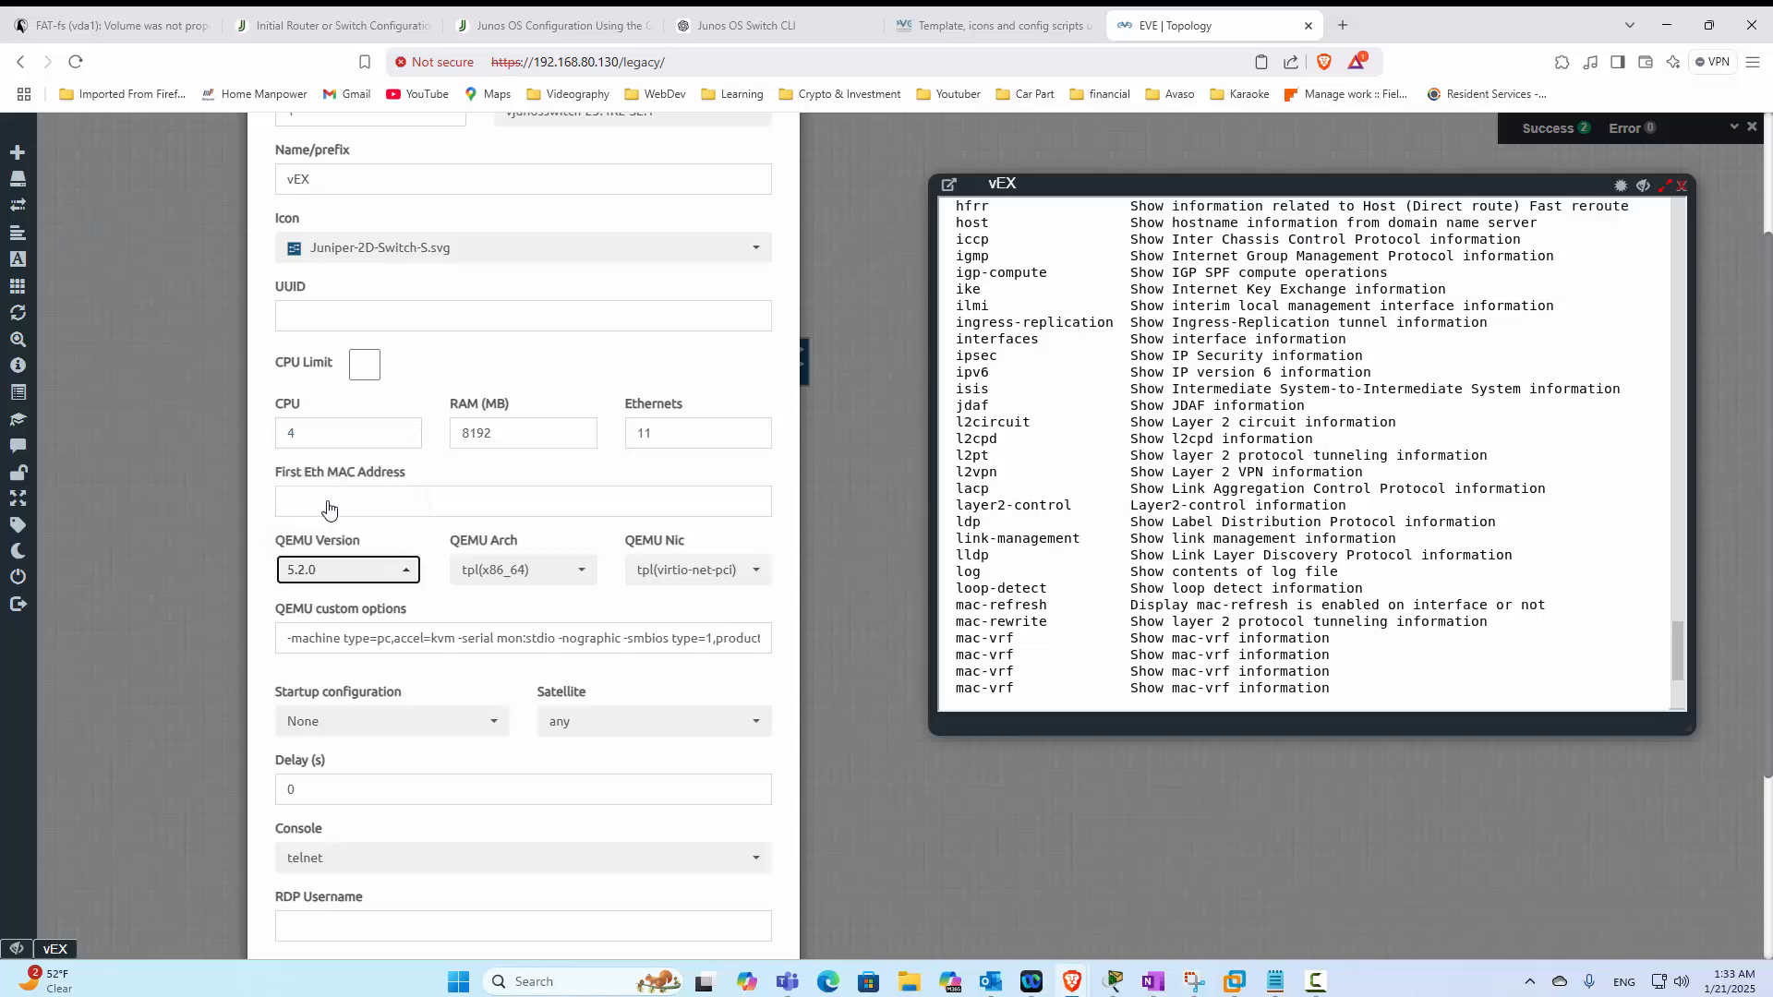
Set the new vEX node's QEMU architecture to x86_64 and its QEMU NIC to virtio-net-pci.
click(566, 582)
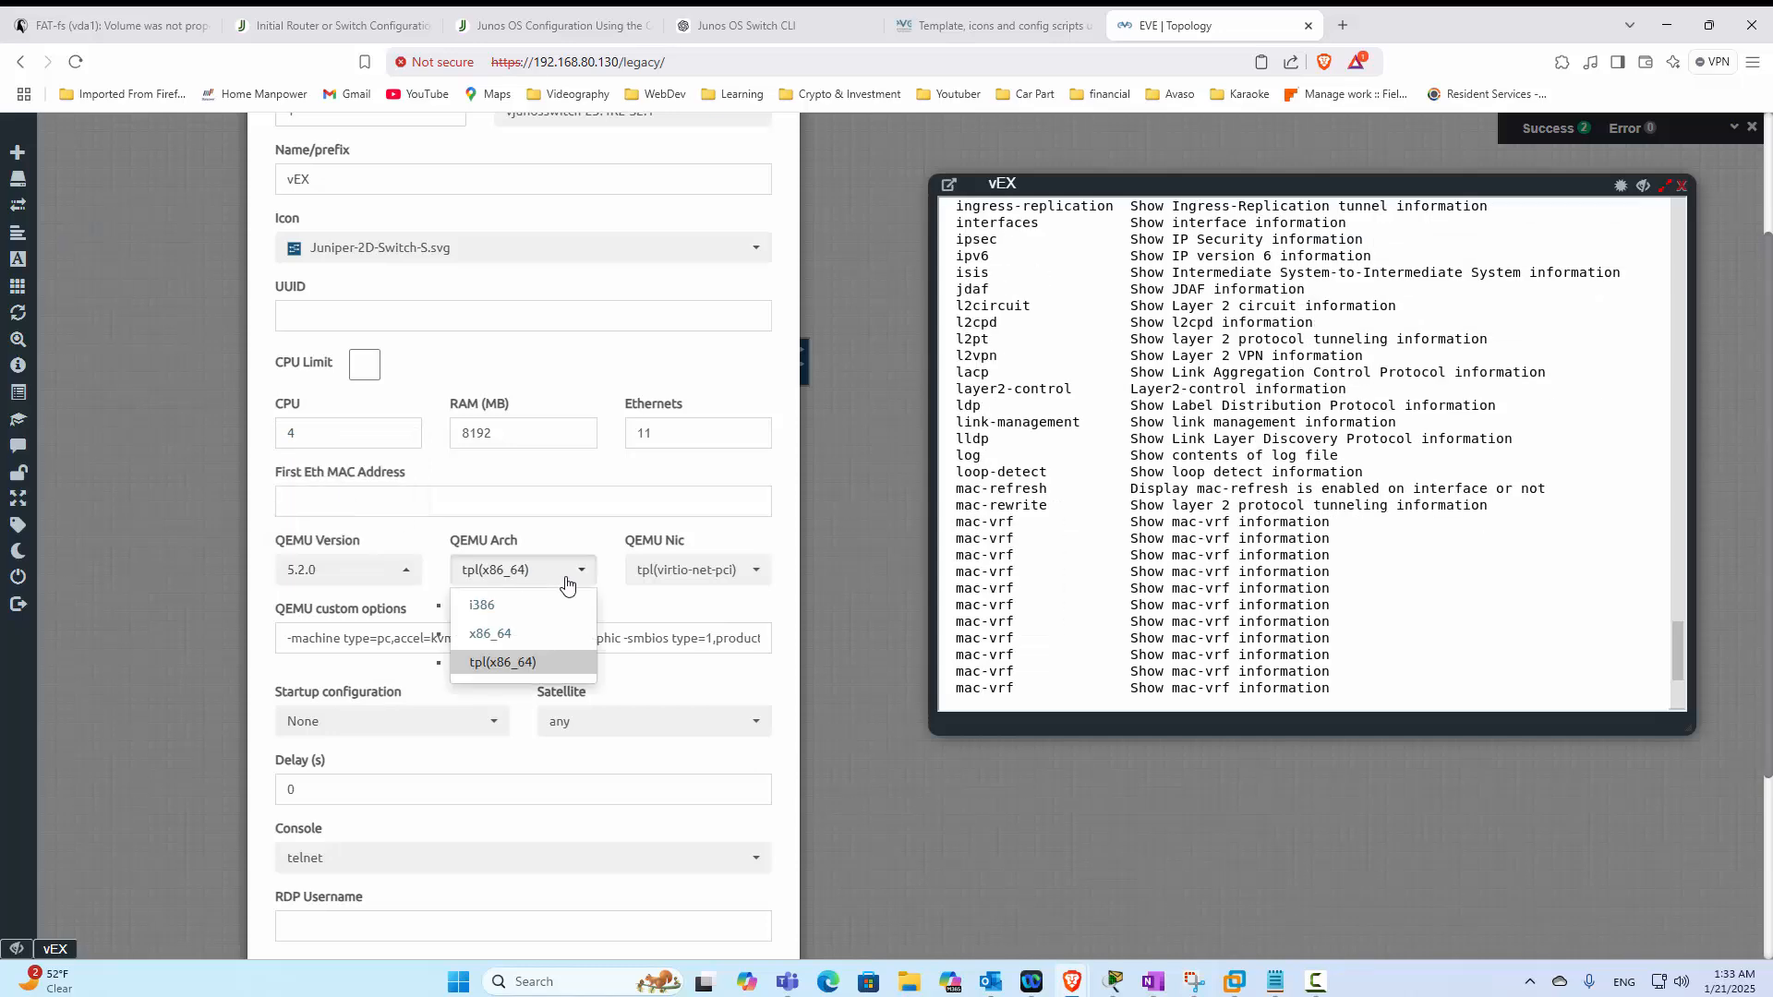
click(492, 635)
click(729, 576)
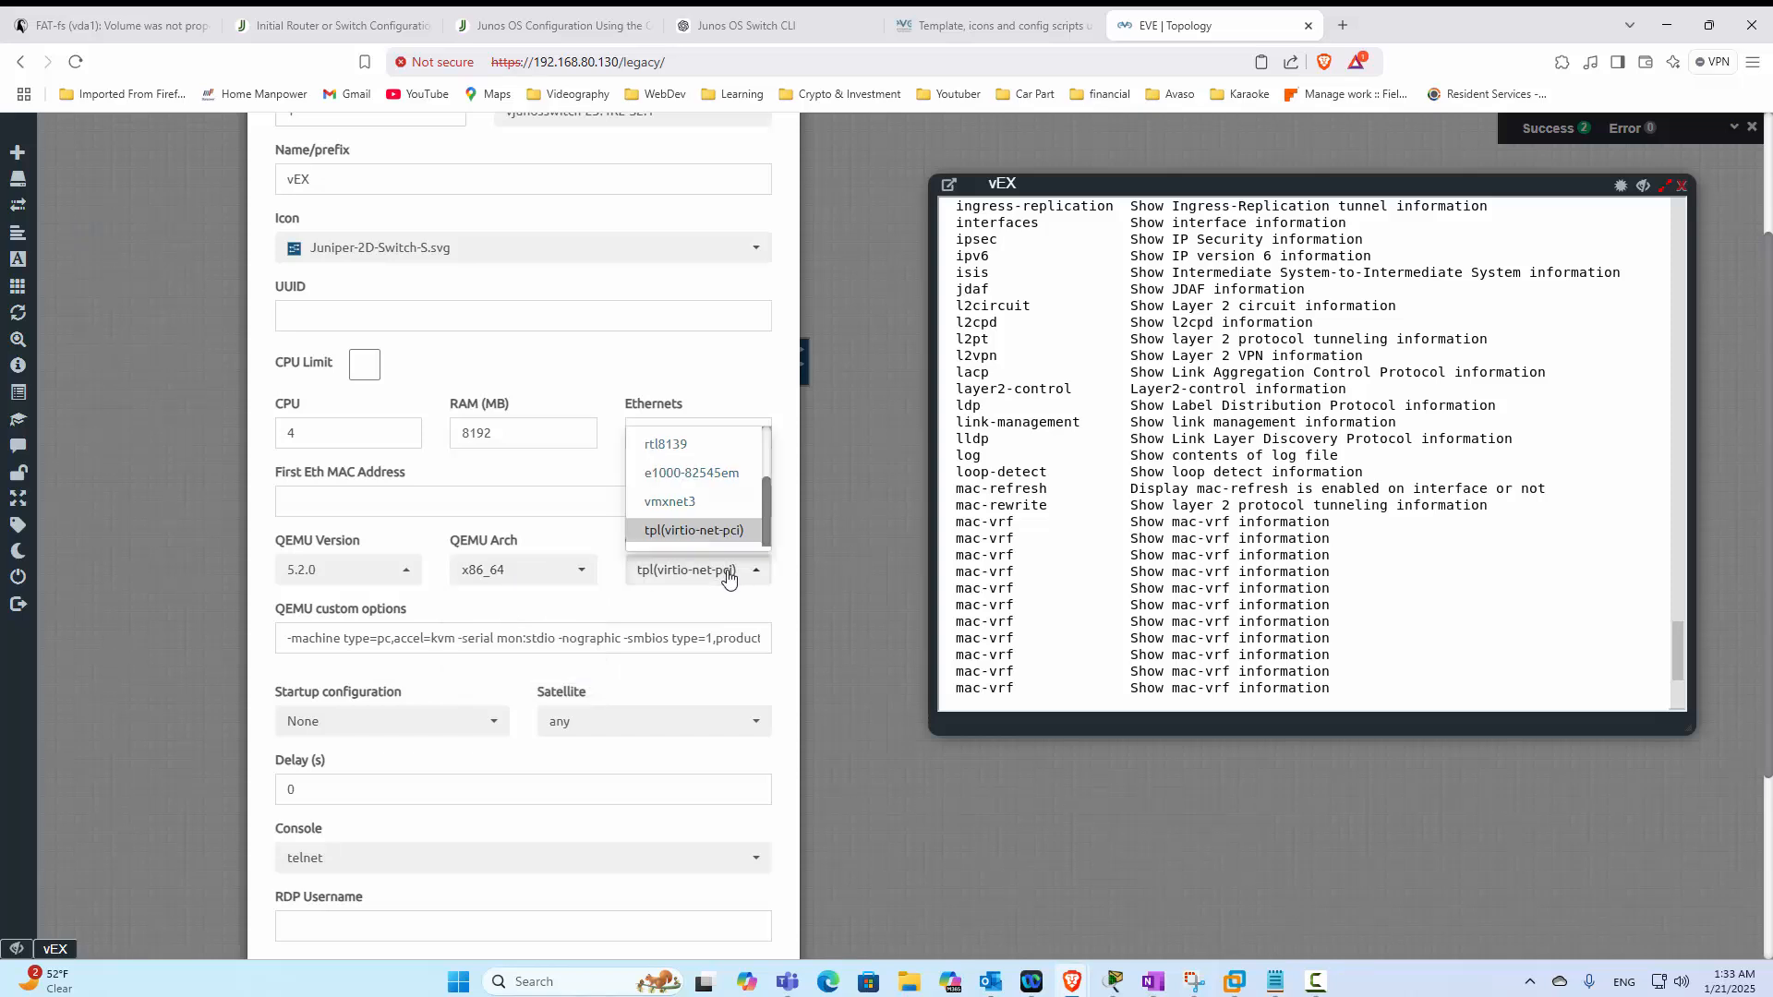
drag(767, 480, 768, 426)
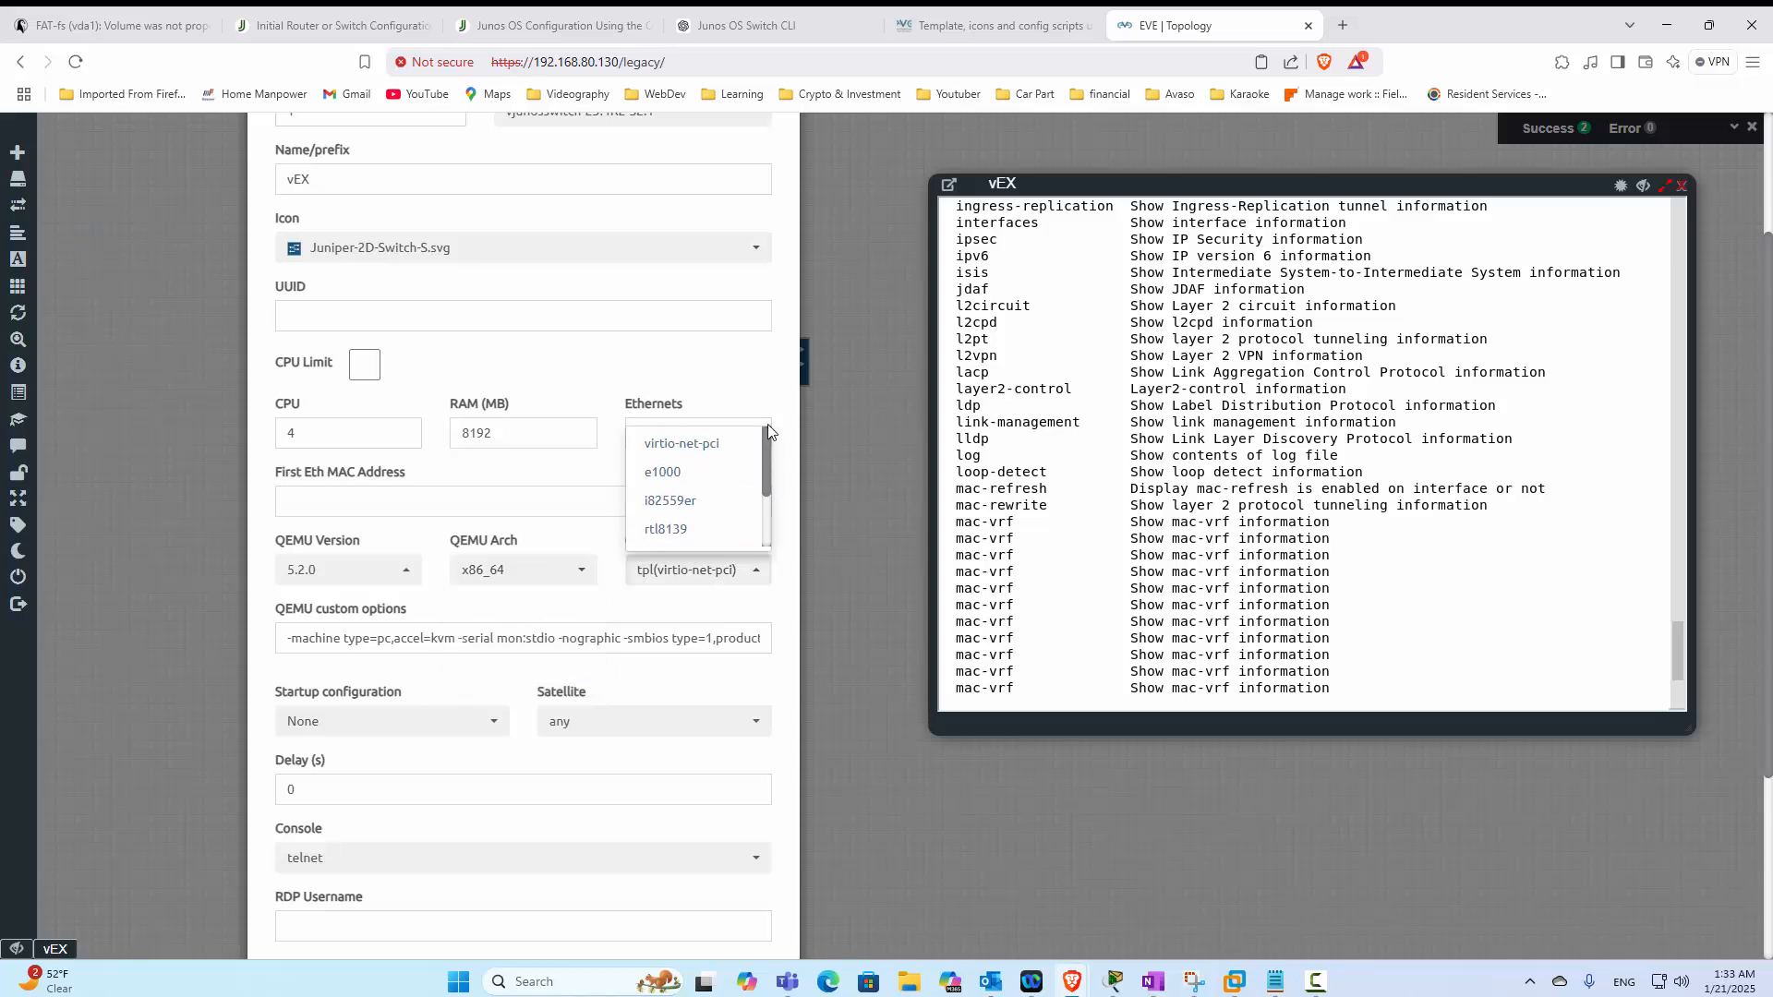
click(702, 448)
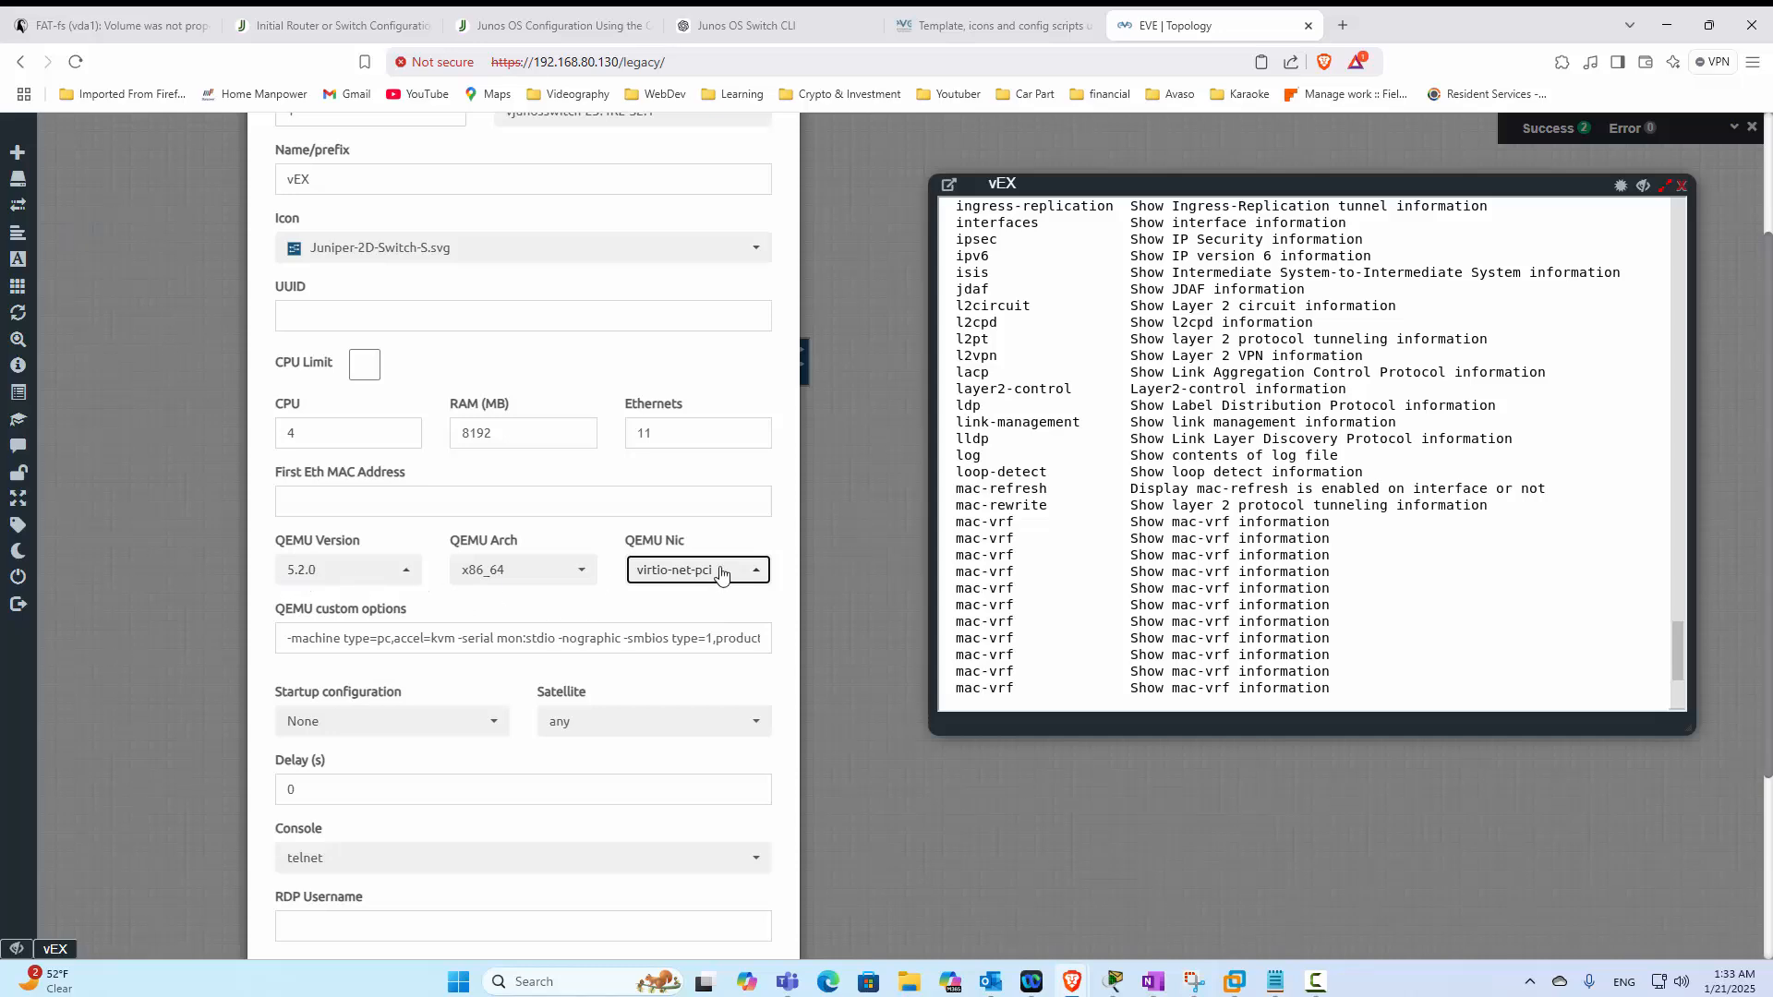
Dismiss the new node form without adding another node and bring up the previews of the open Brave windows.
scroll(725, 578, down, 3)
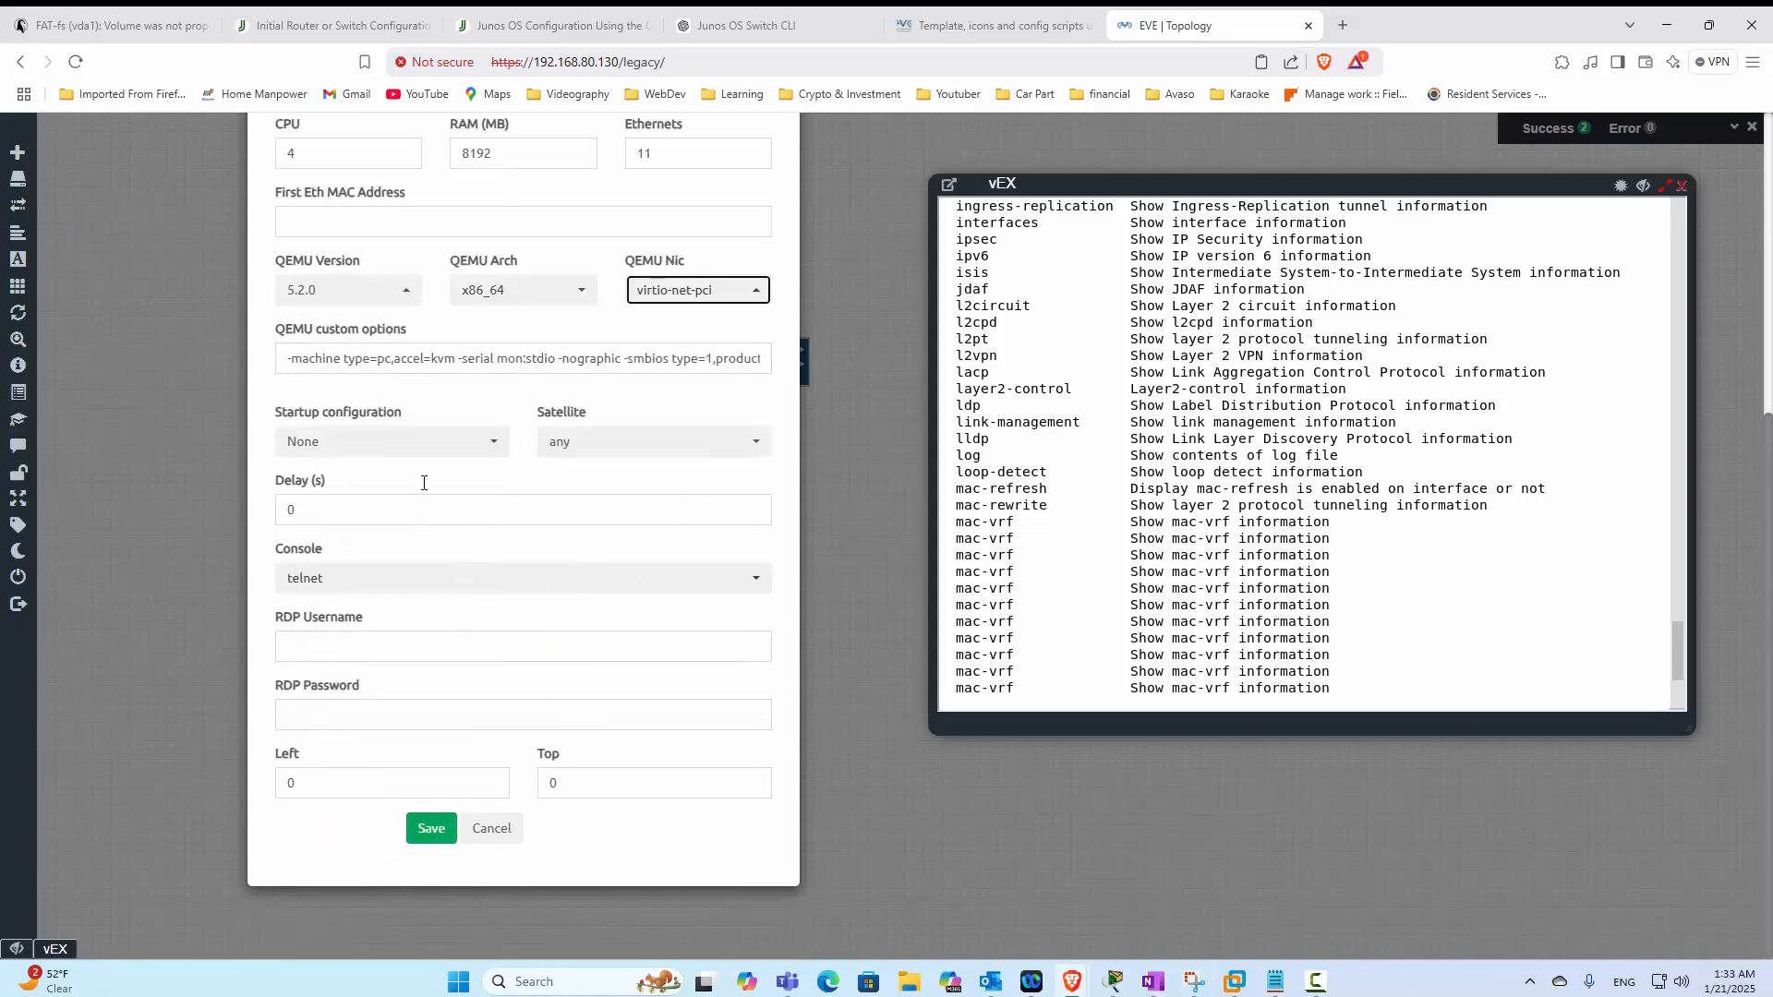
click(1378, 545)
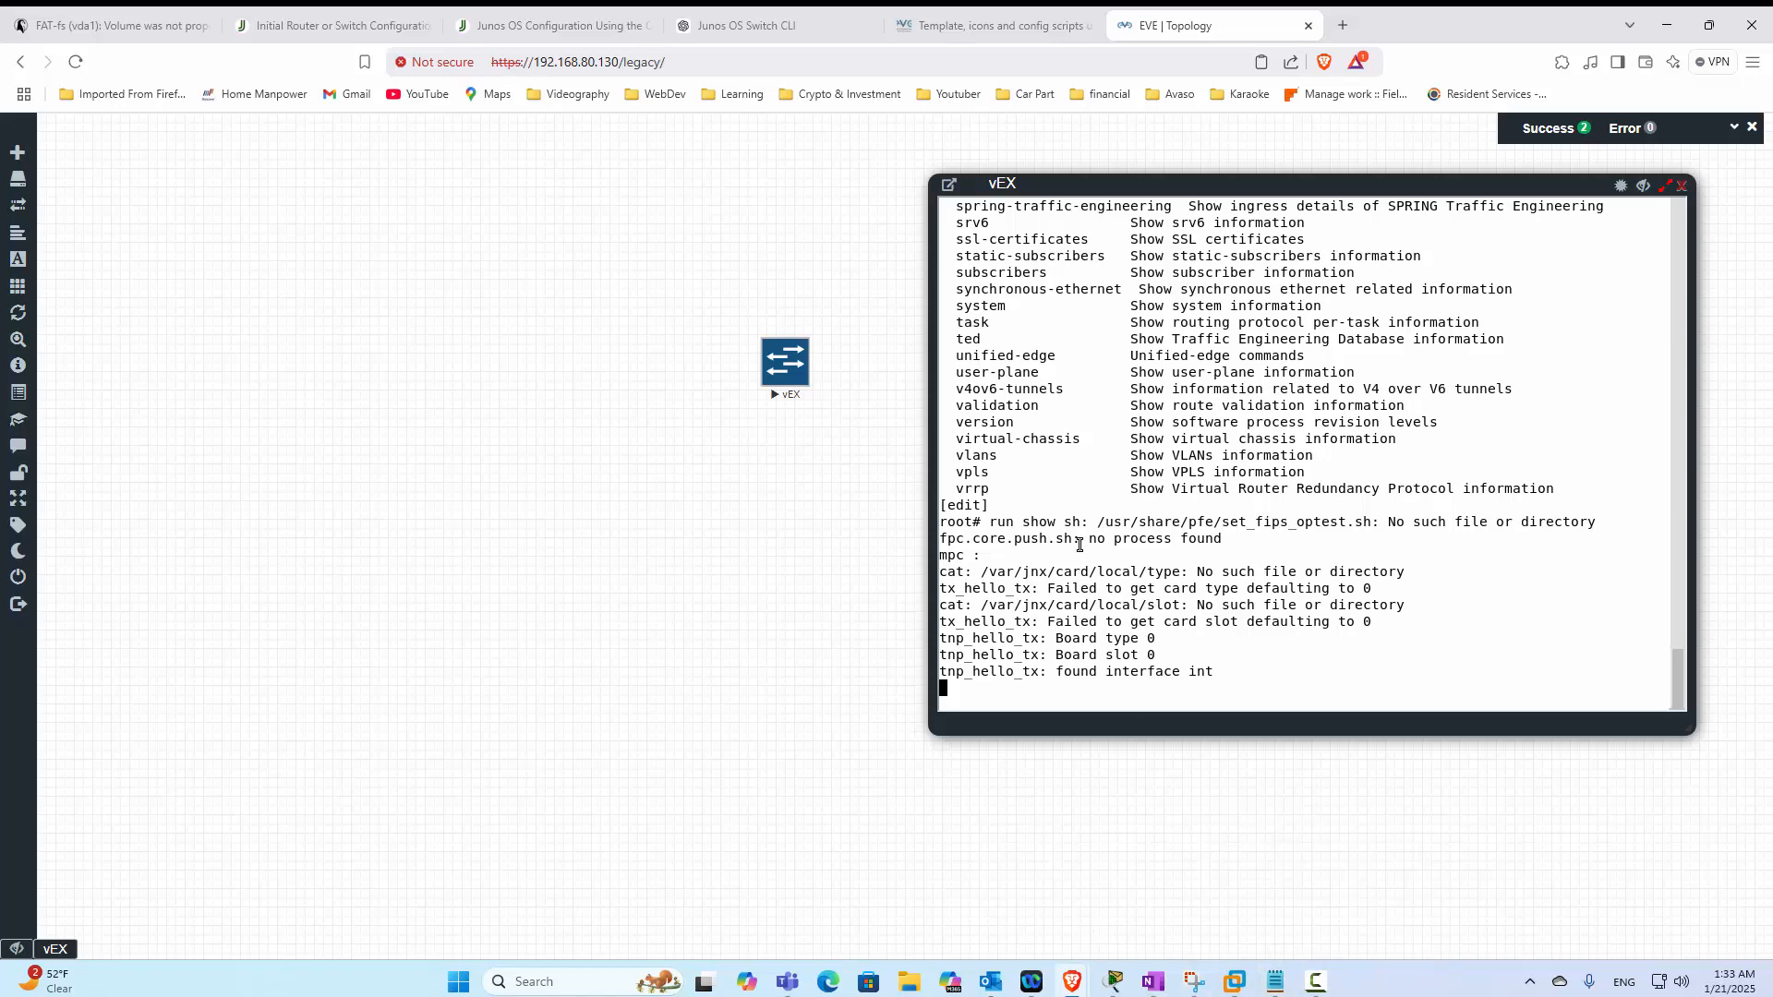
mouse_move(1081, 988)
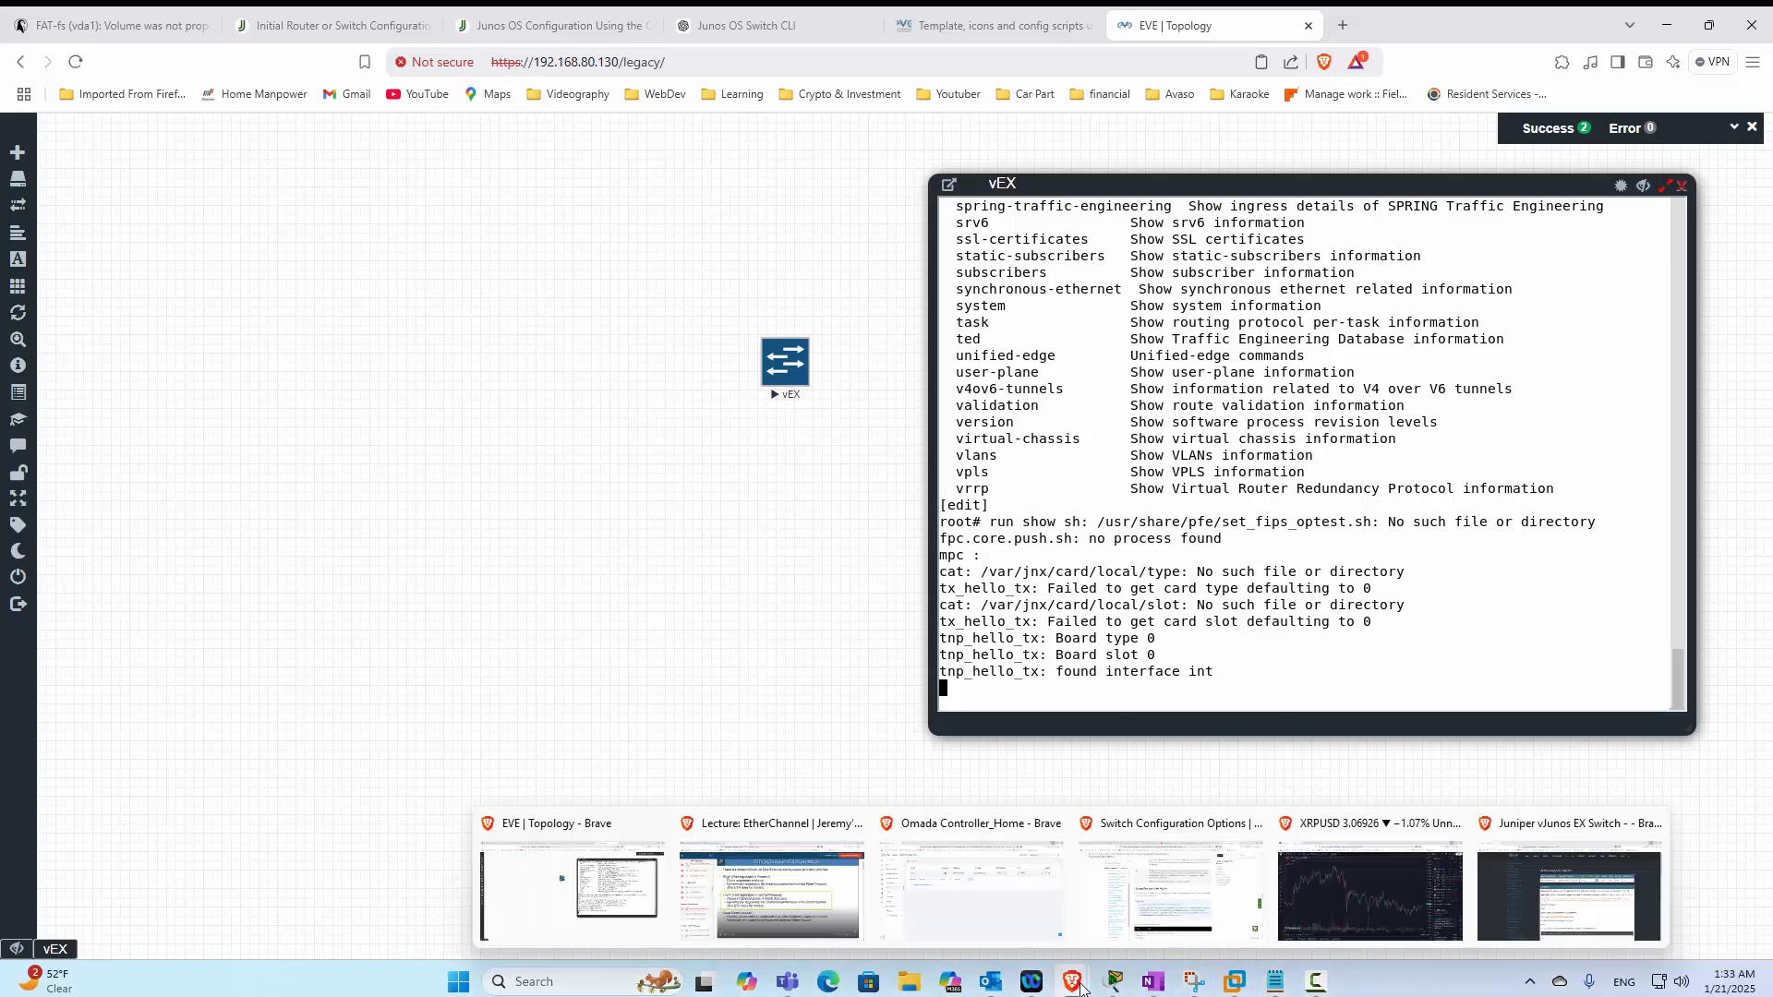